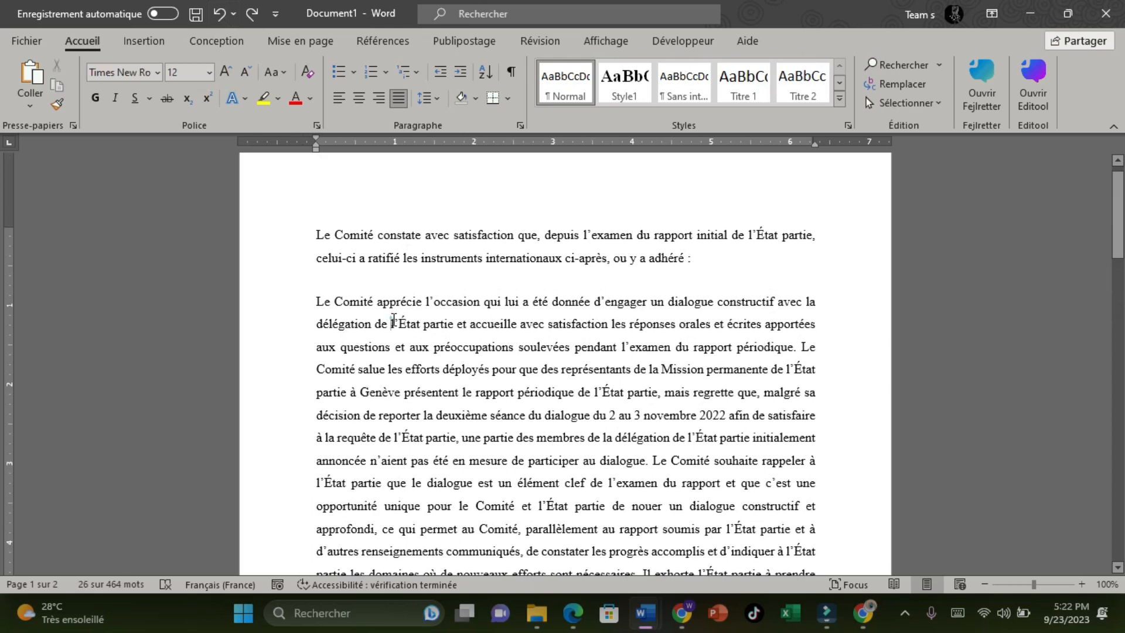
{"action": "left_click", "coordinate": [392, 320]}
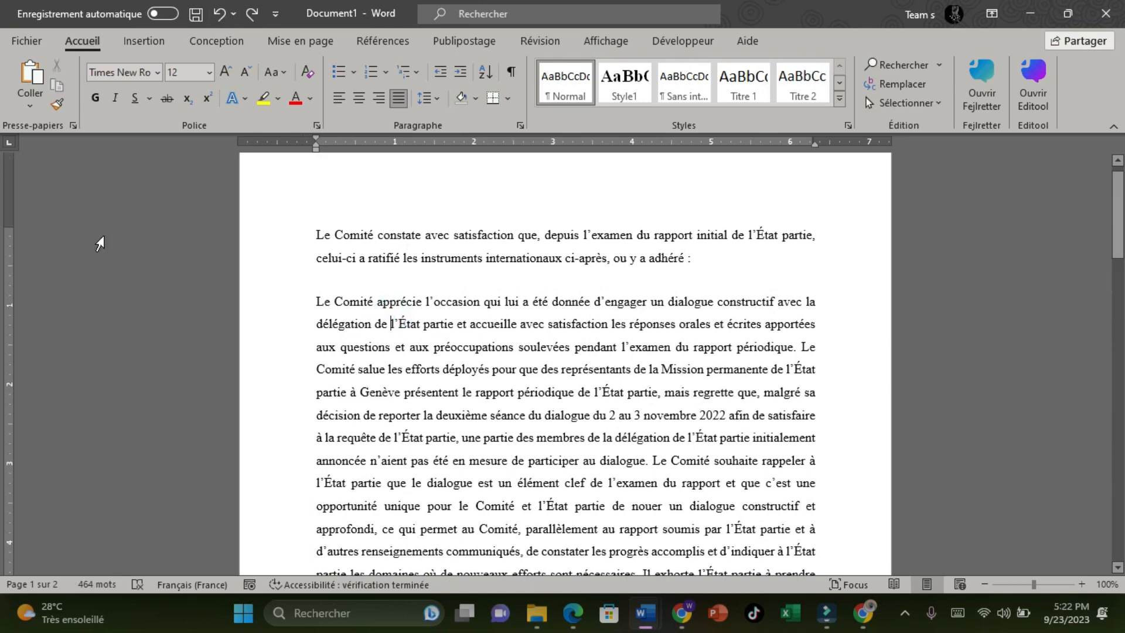
{"action": "left_click_drag", "start_coordinate": [314, 233], "coordinate": [691, 259]}
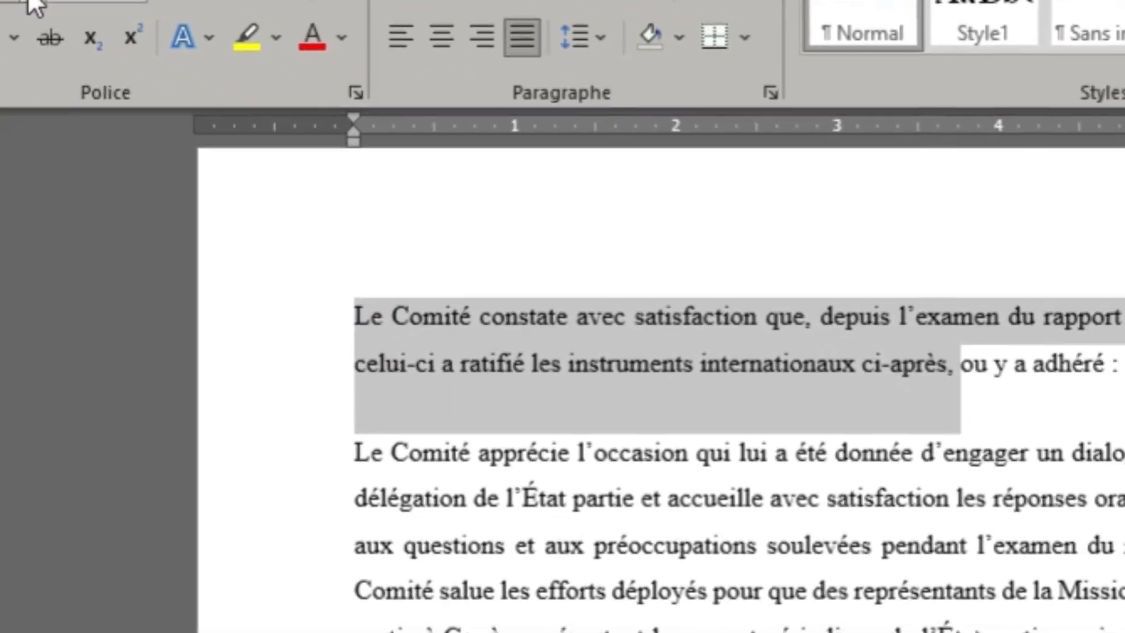
{"action": "left_click", "coordinate": [29, 3]}
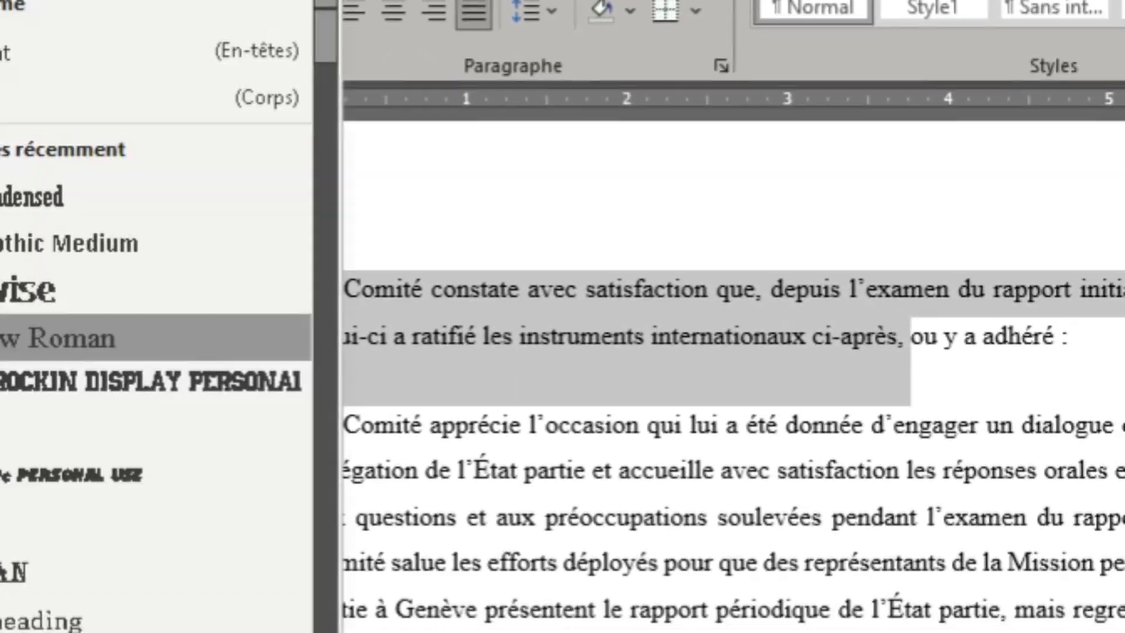
{"action": "left_click", "coordinate": [589, 419]}
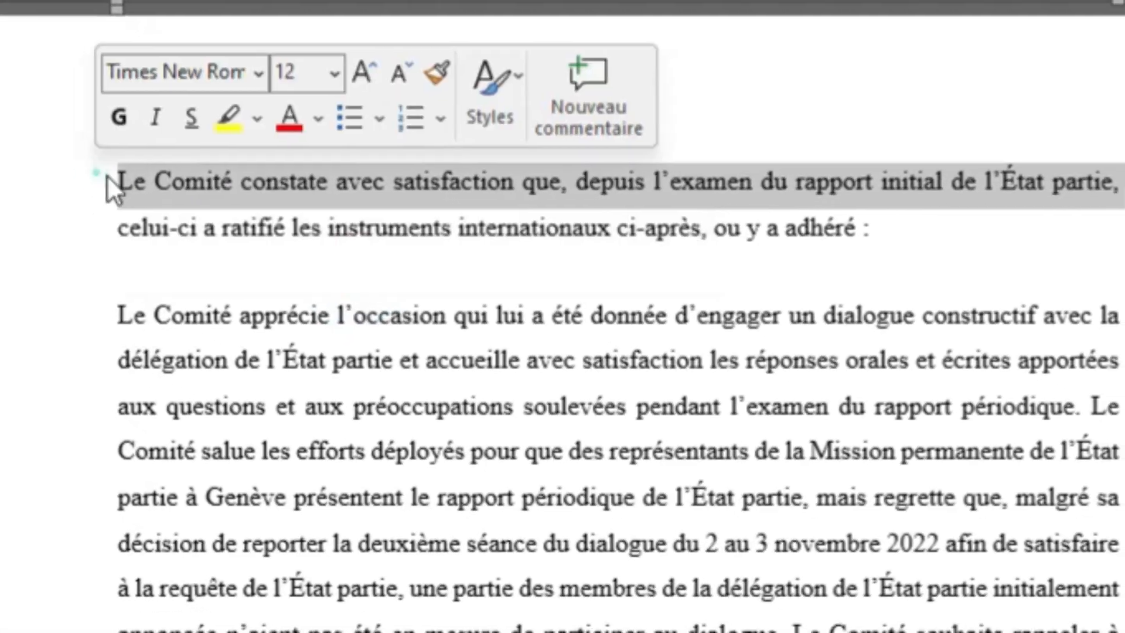
{"action": "left_click", "coordinate": [173, 221]}
Change the font of the entire opening paragraph, starting "Le Comité constate", to Broadway
{"action": "triple_click", "coordinate": [311, 234]}
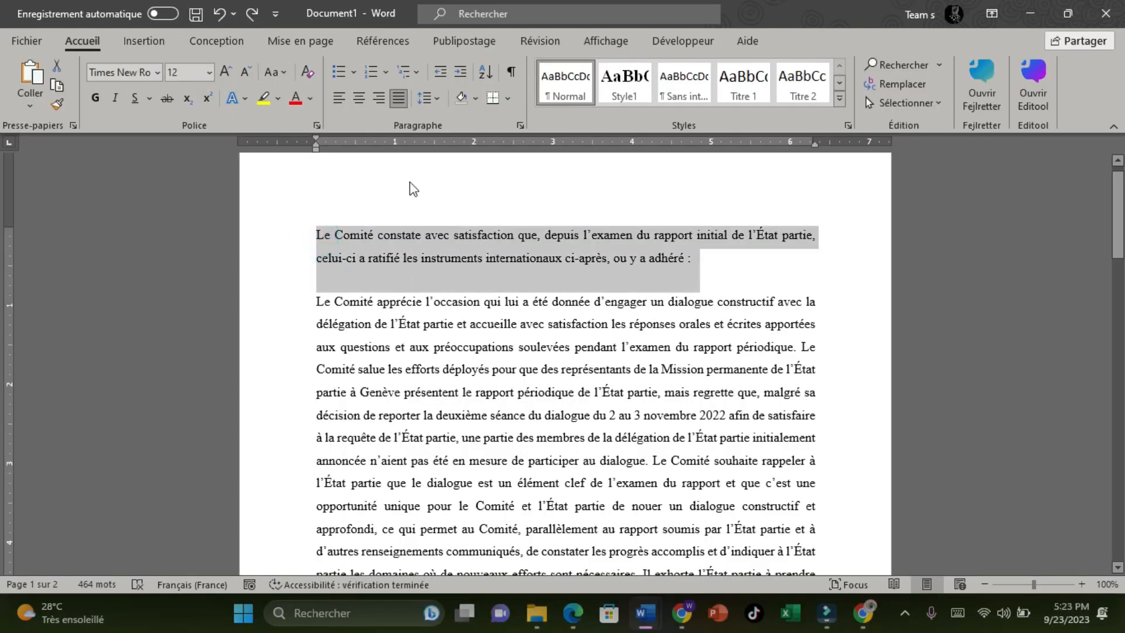
{"action": "left_click", "coordinate": [158, 72]}
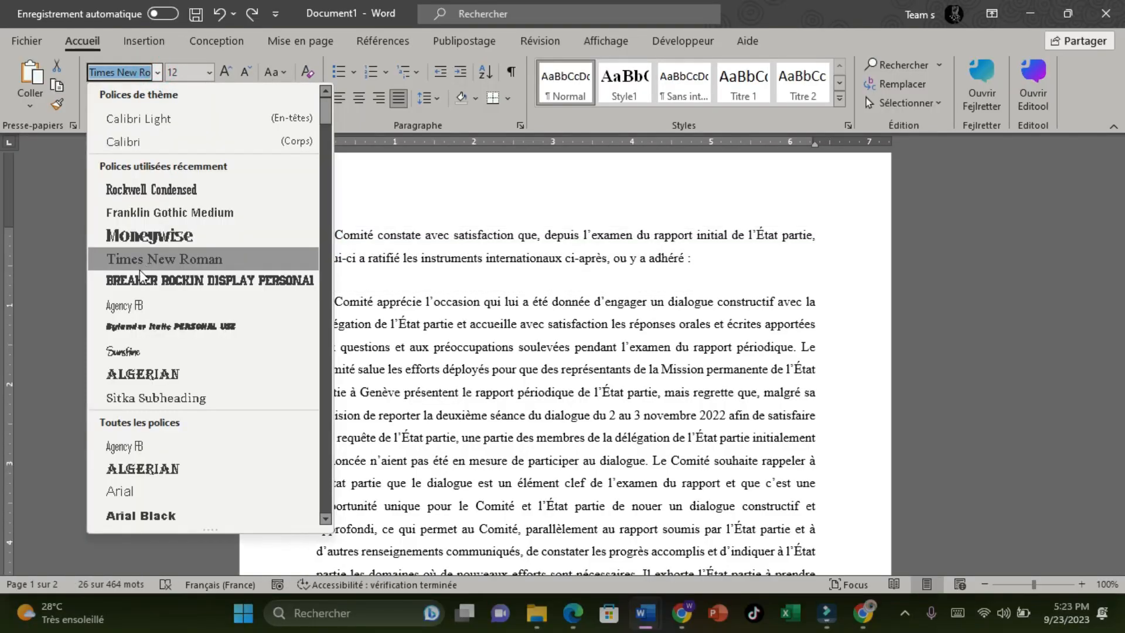
{"action": "scroll", "coordinate": [141, 398], "scroll_direction": "down", "scroll_amount": 4}
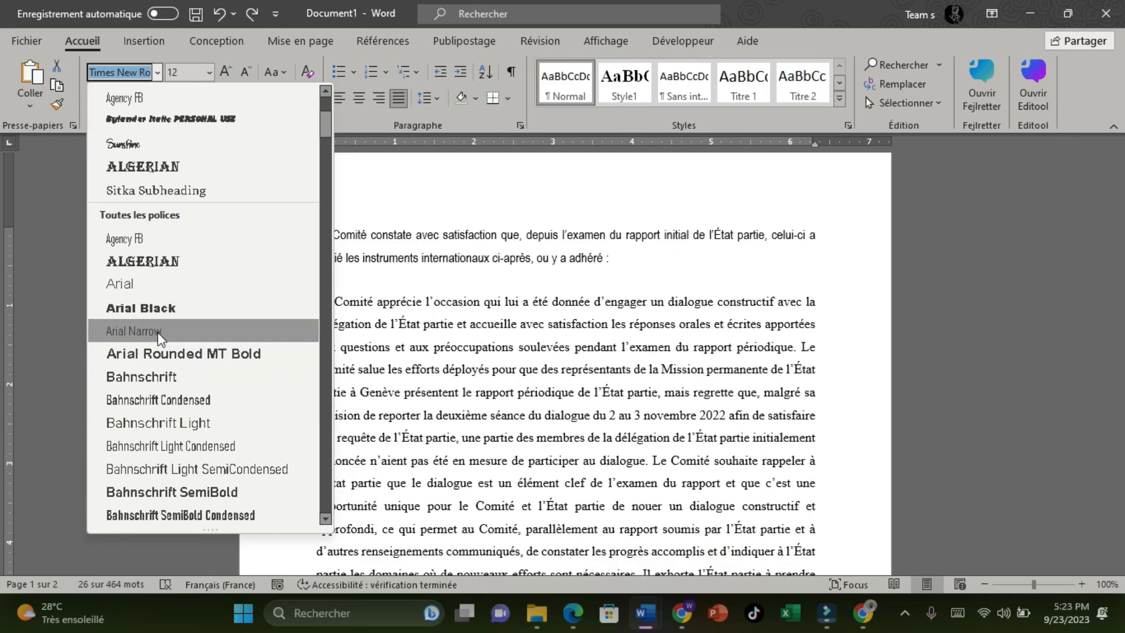
{"action": "scroll", "coordinate": [149, 453], "scroll_direction": "down", "scroll_amount": 5}
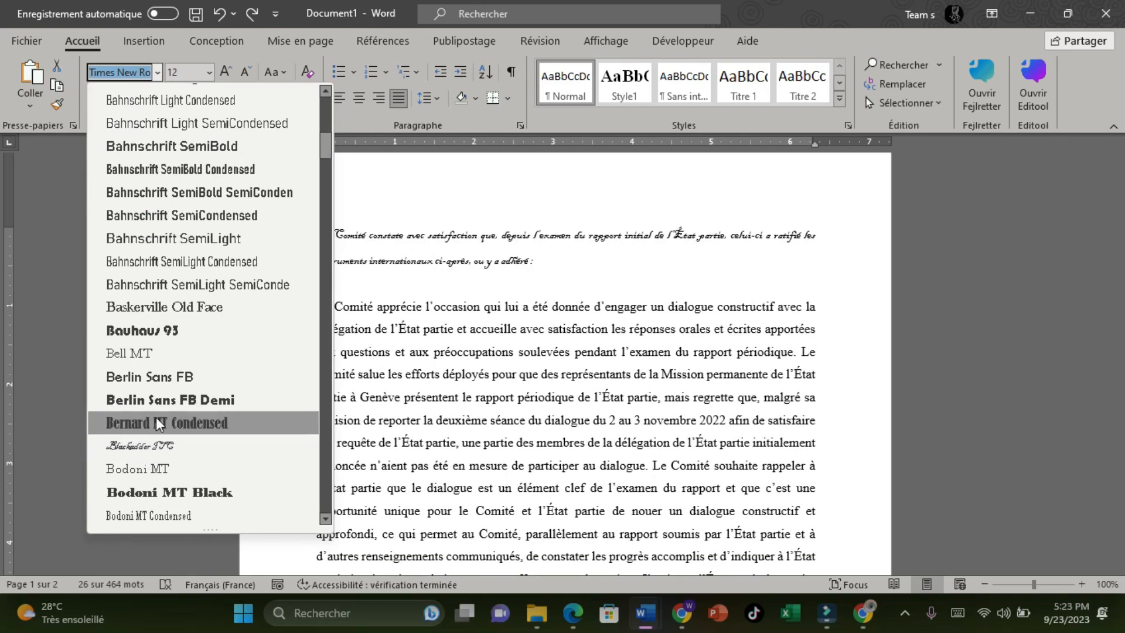
{"action": "scroll", "coordinate": [176, 398], "scroll_direction": "down", "scroll_amount": 5}
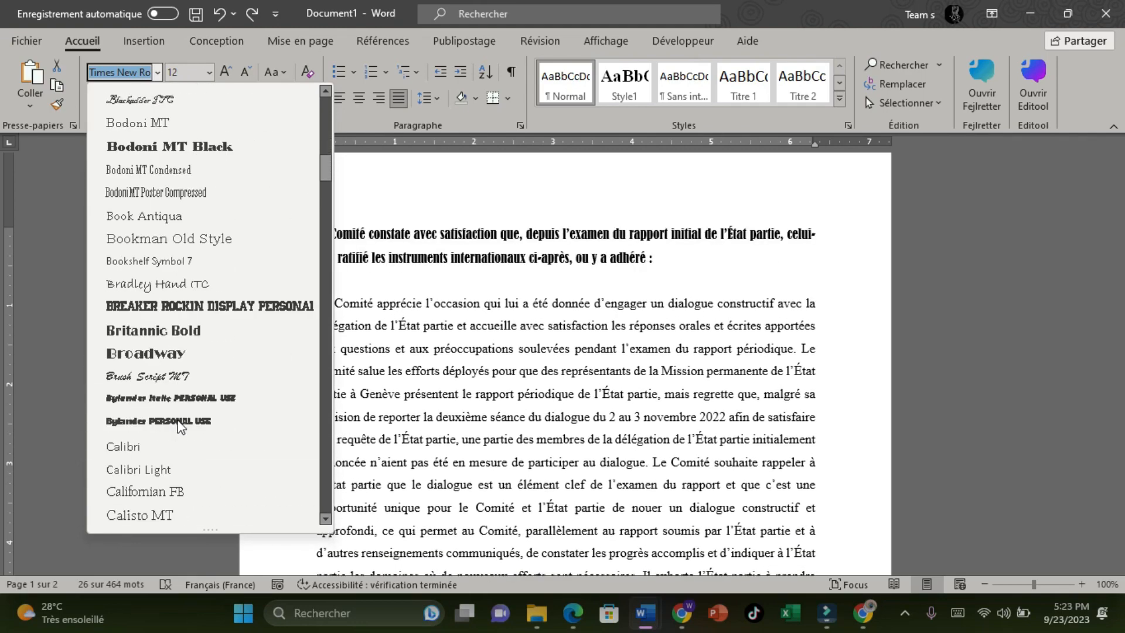
{"action": "left_click", "coordinate": [160, 354]}
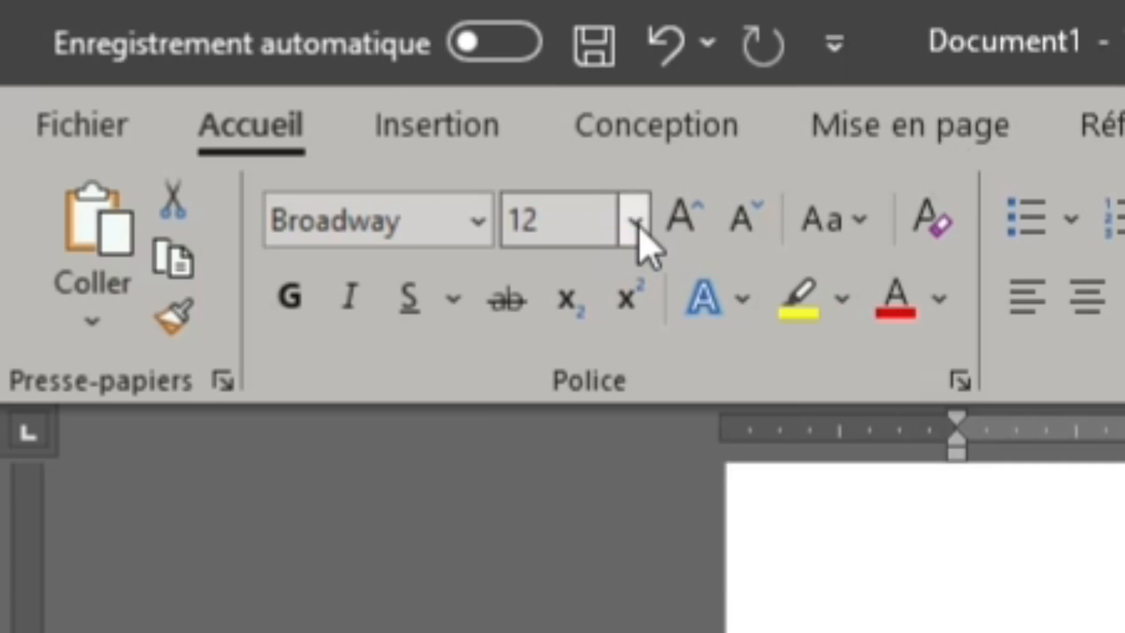
Set the font size of the second paragraph's beginning, from "Le Comité apprécie" to "reporter la", to 16
{"action": "left_click", "coordinate": [638, 223]}
{"action": "left_click", "coordinate": [638, 223]}
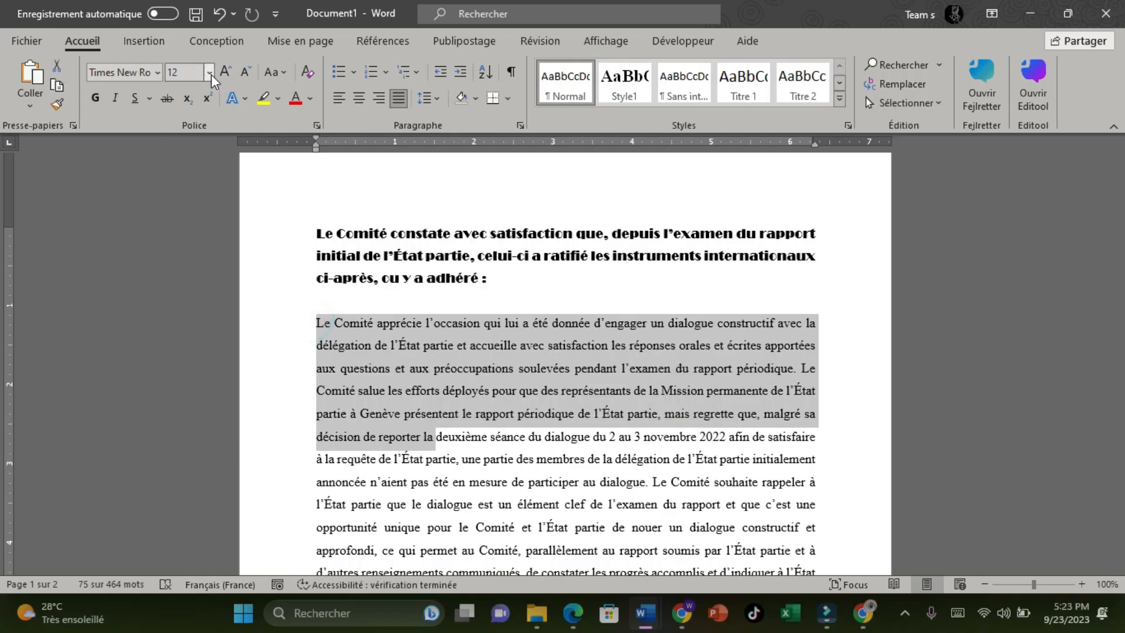
{"action": "left_click", "coordinate": [635, 221]}
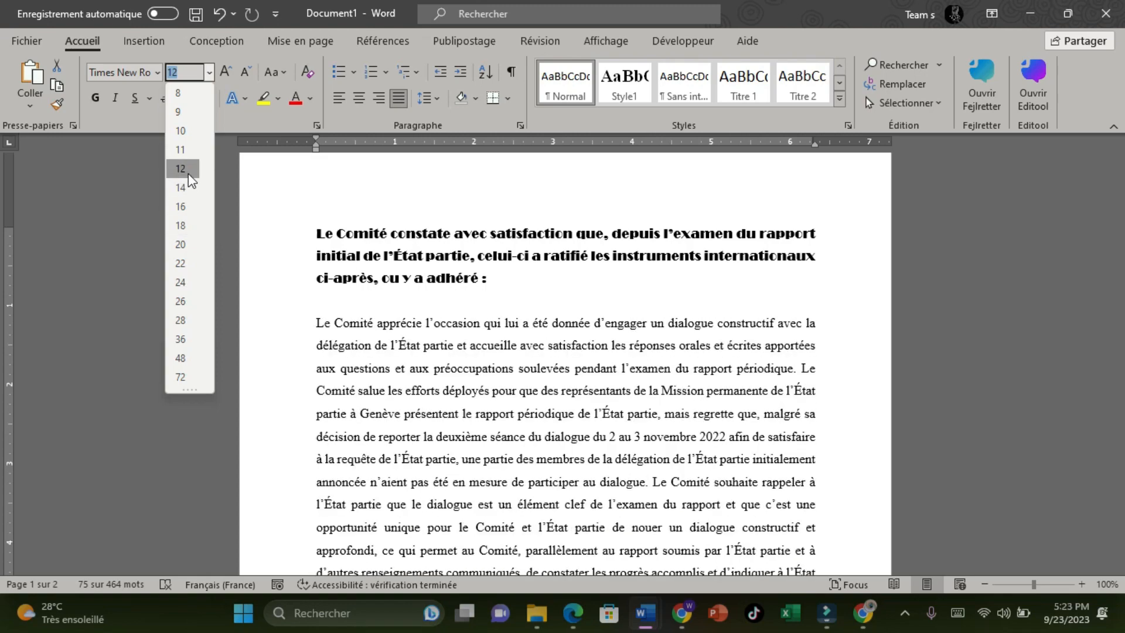
{"action": "left_click", "coordinate": [181, 206]}
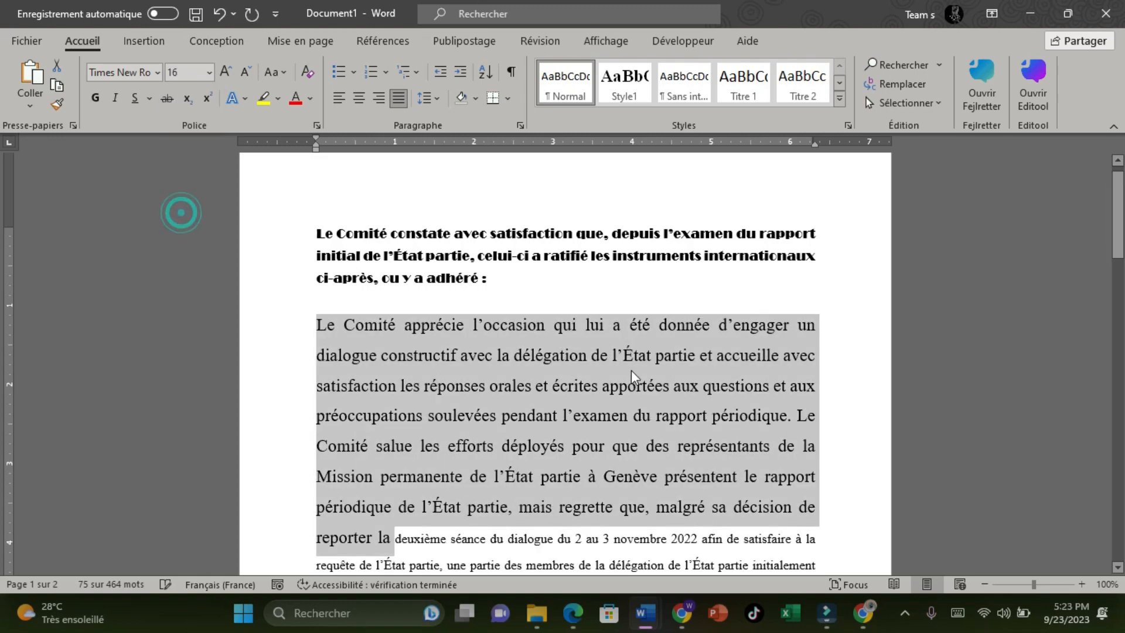
{"action": "left_click", "coordinate": [618, 364]}
{"action": "scroll", "coordinate": [502, 375], "scroll_direction": "down", "scroll_amount": 4}
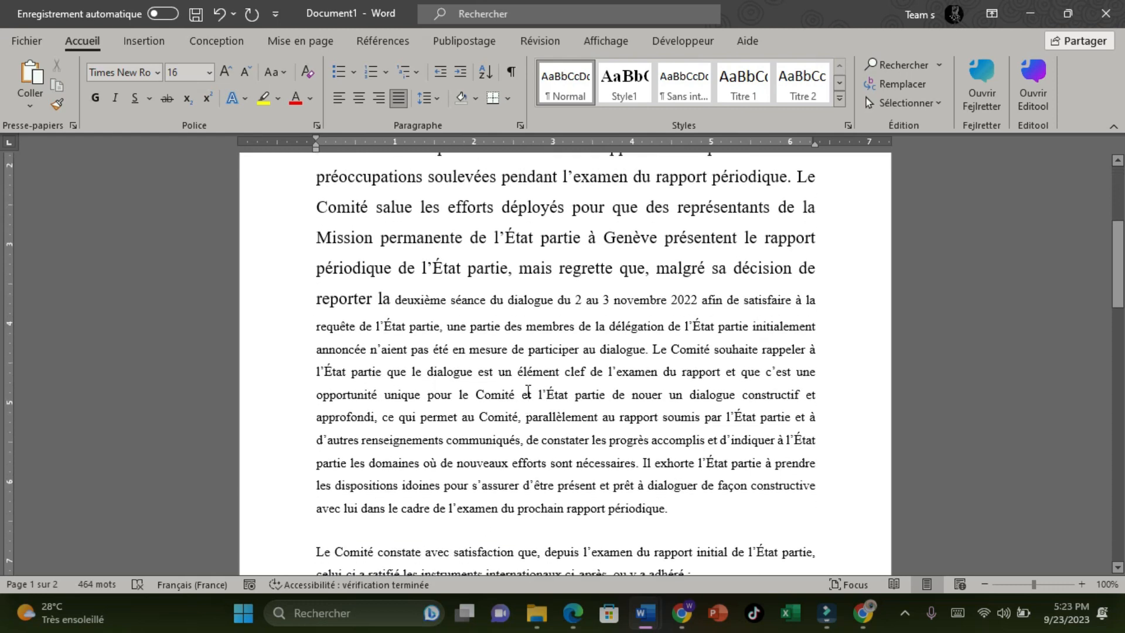
{"action": "scroll", "coordinate": [528, 391], "scroll_direction": "up", "scroll_amount": 2}
{"action": "scroll", "coordinate": [528, 391], "scroll_direction": "up", "scroll_amount": 2}
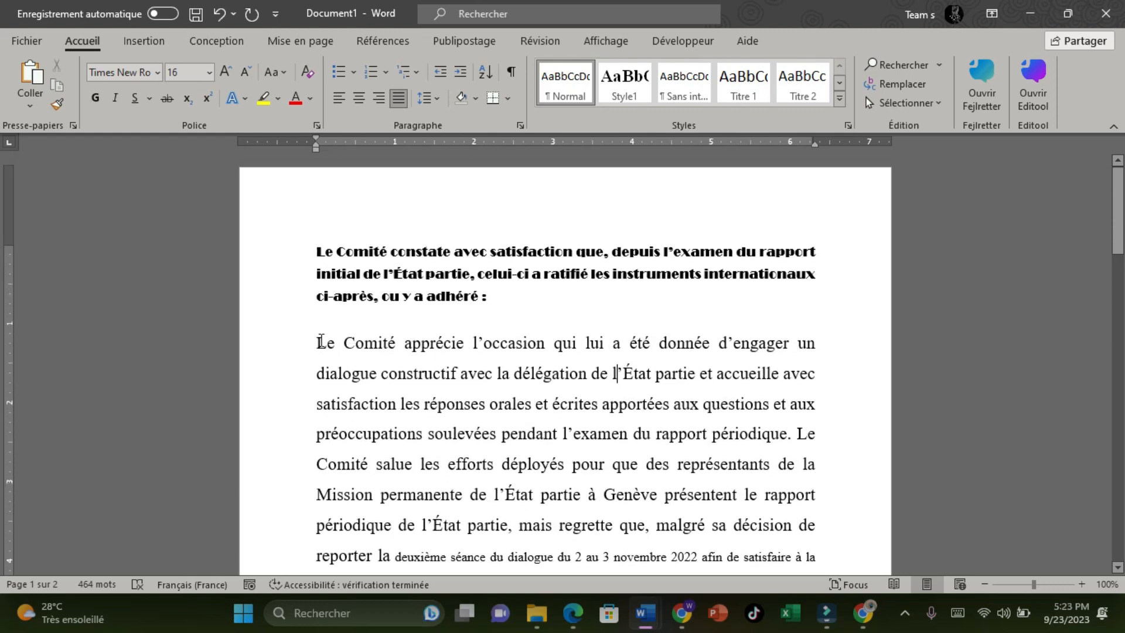
Grow the font of the second paragraph's passage from "Le Comité apprécie" to "reporter" by two increments to 20
{"action": "left_click_drag", "start_coordinate": [317, 343], "coordinate": [373, 556]}
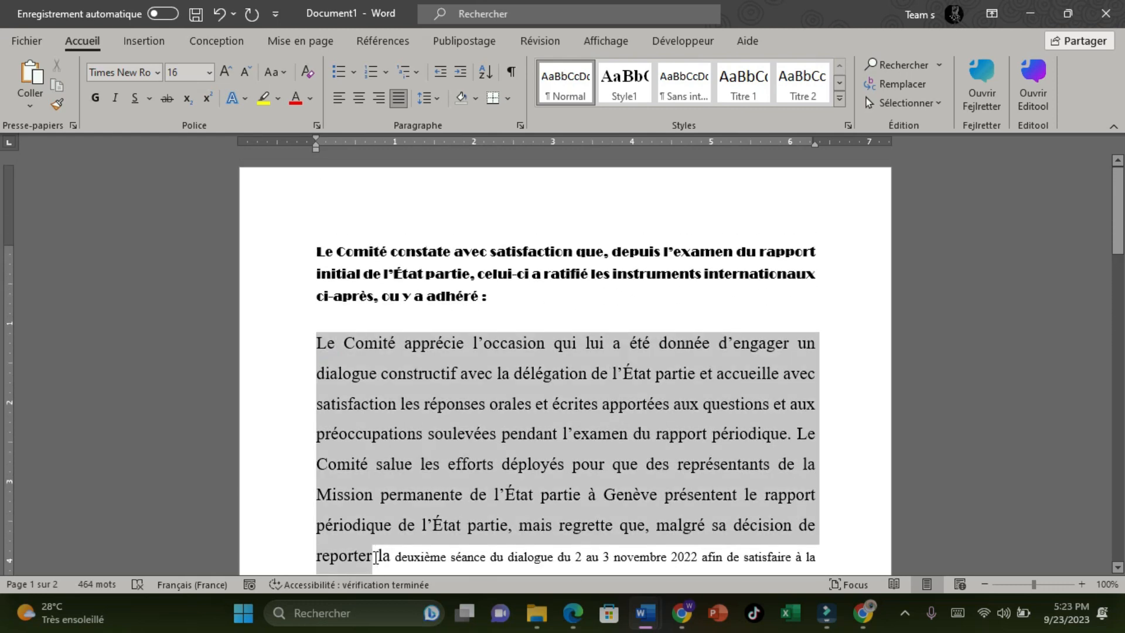
{"action": "left_click", "coordinate": [210, 72]}
{"action": "left_click", "coordinate": [213, 72]}
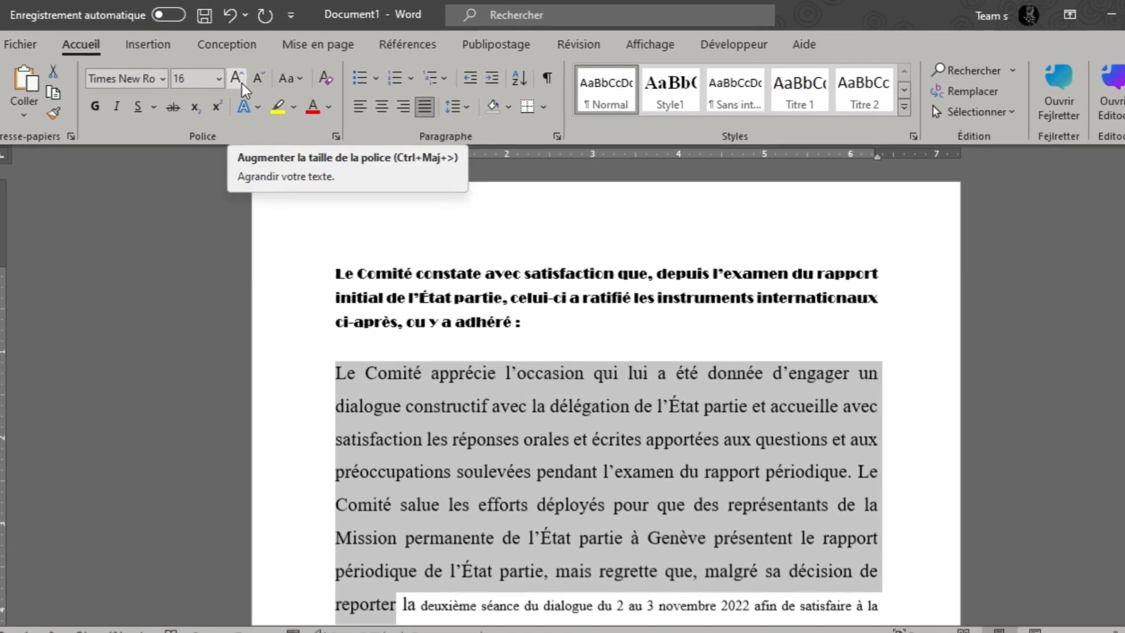
{"action": "left_click", "coordinate": [237, 82]}
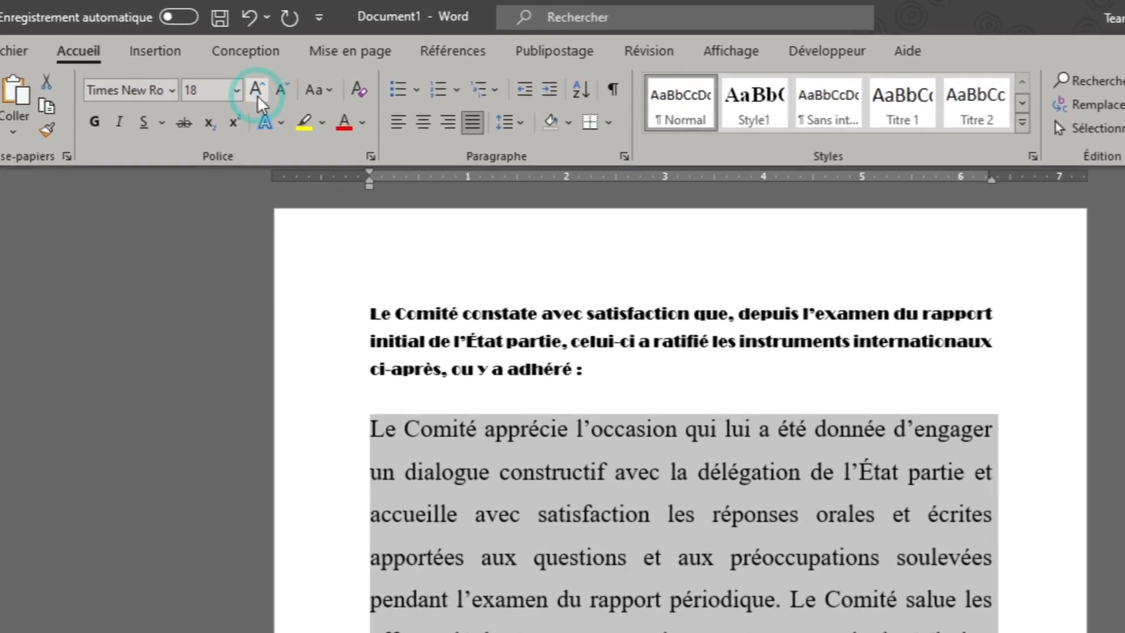
{"action": "left_click", "coordinate": [257, 91]}
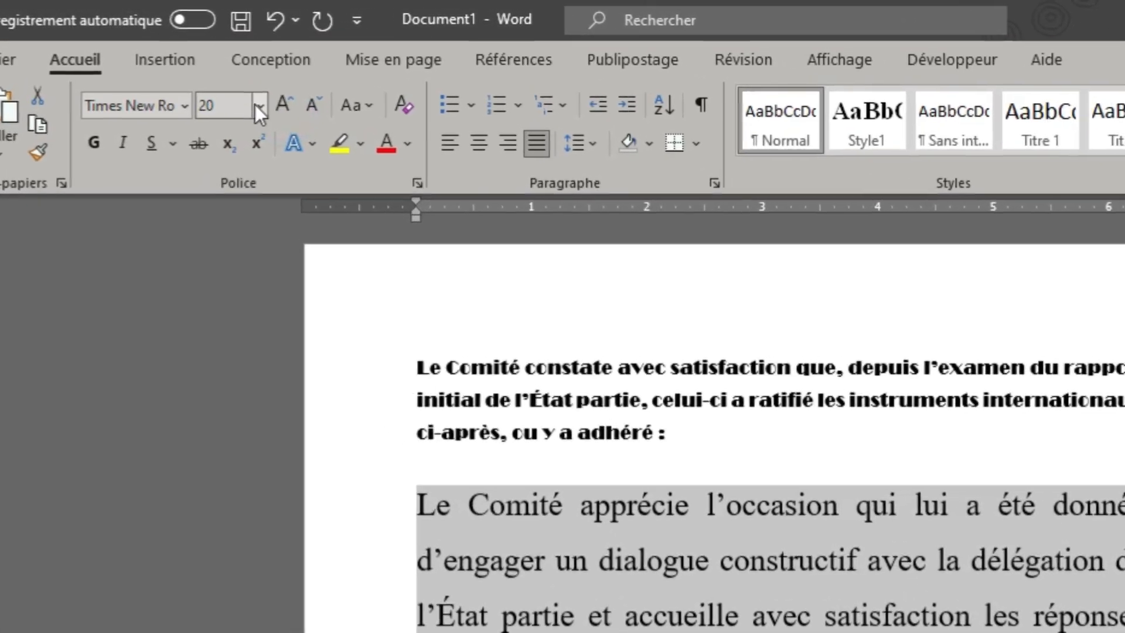
{"action": "left_click", "coordinate": [259, 109]}
{"action": "left_click", "coordinate": [260, 110]}
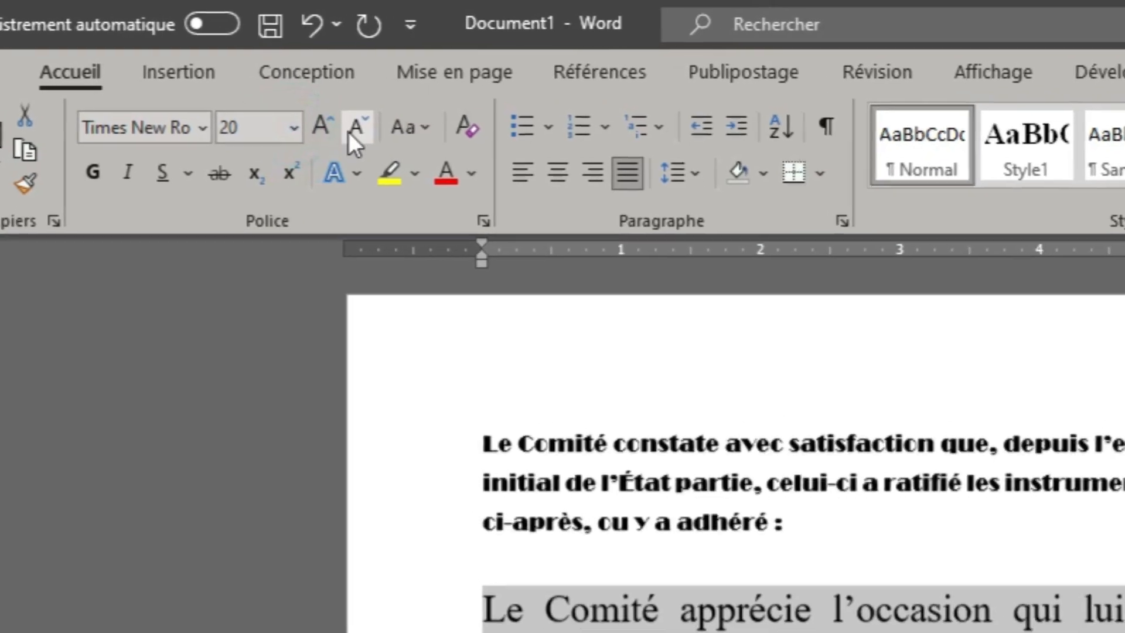
Shrink the font of the selected second-paragraph passage by two increments to 16
{"action": "left_click", "coordinate": [350, 134]}
{"action": "left_click", "coordinate": [352, 133]}
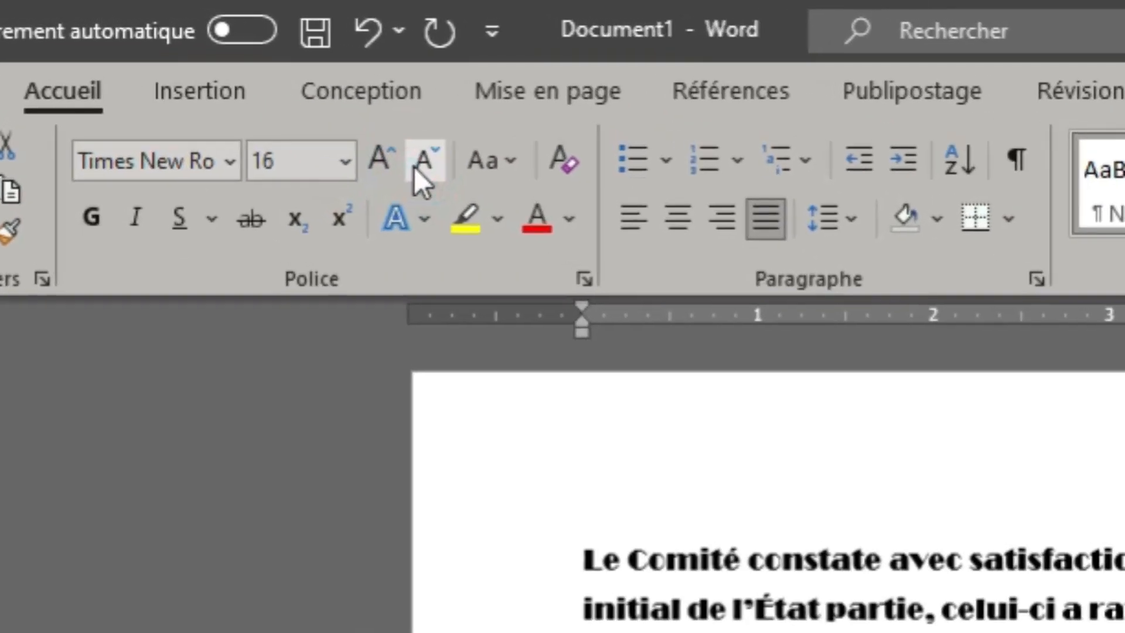
{"action": "left_click", "coordinate": [345, 162]}
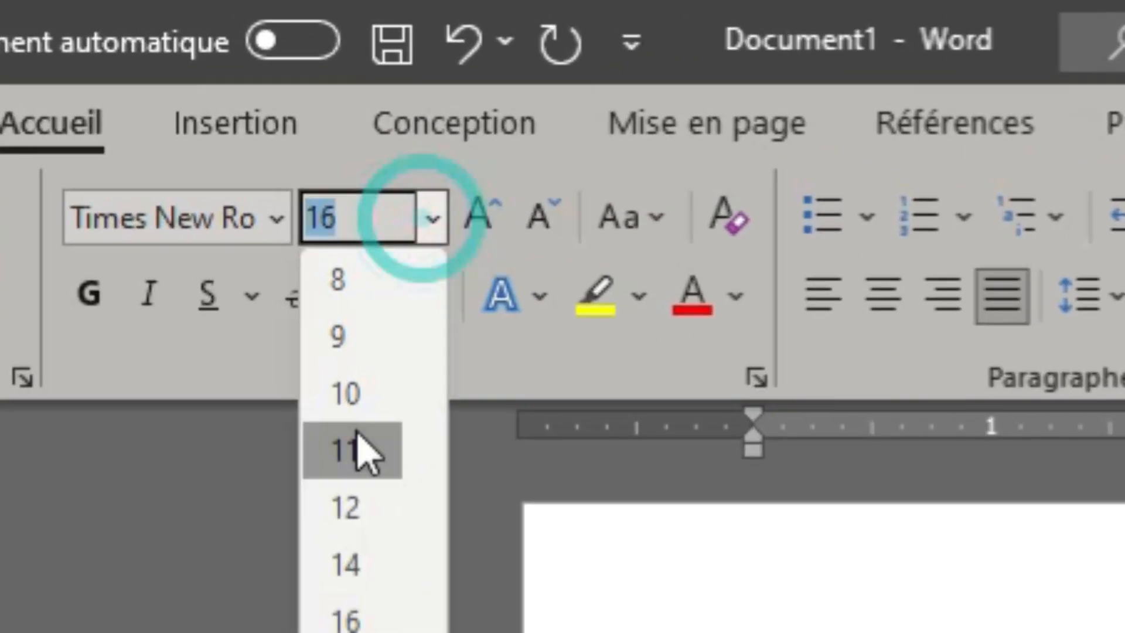
Convert the first line of the opening paragraph, from "Le Comité" to "rapport", to uppercase with MAJUSCULES
{"action": "left_click_drag", "start_coordinate": [317, 253], "coordinate": [618, 229]}
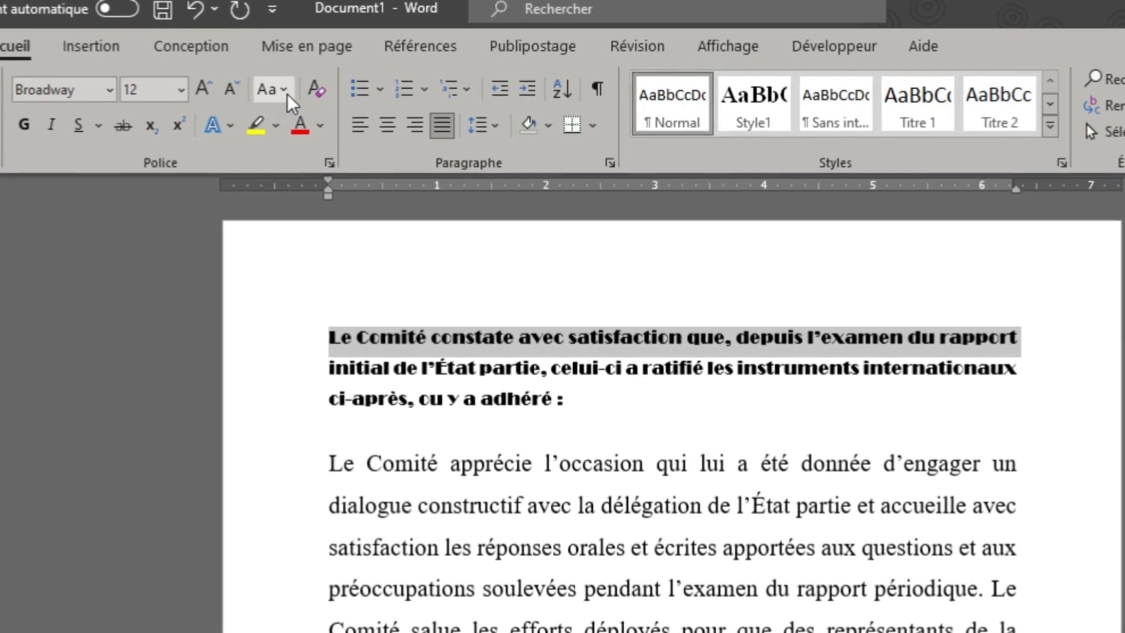
{"action": "left_click", "coordinate": [775, 476]}
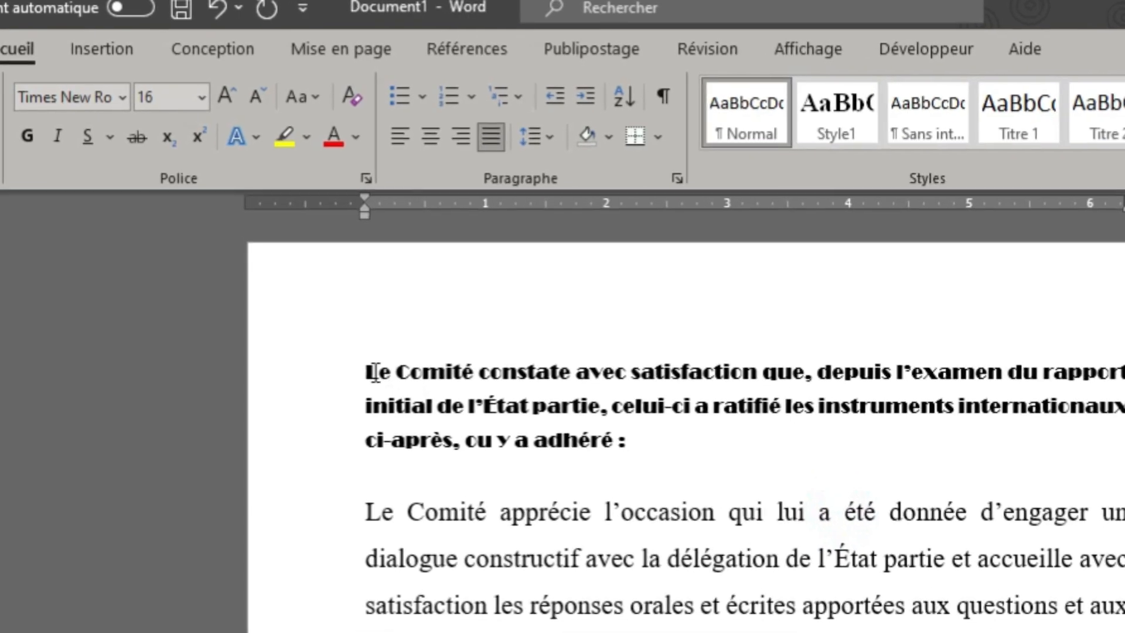
{"action": "left_click_drag", "start_coordinate": [378, 383], "coordinate": [1102, 382]}
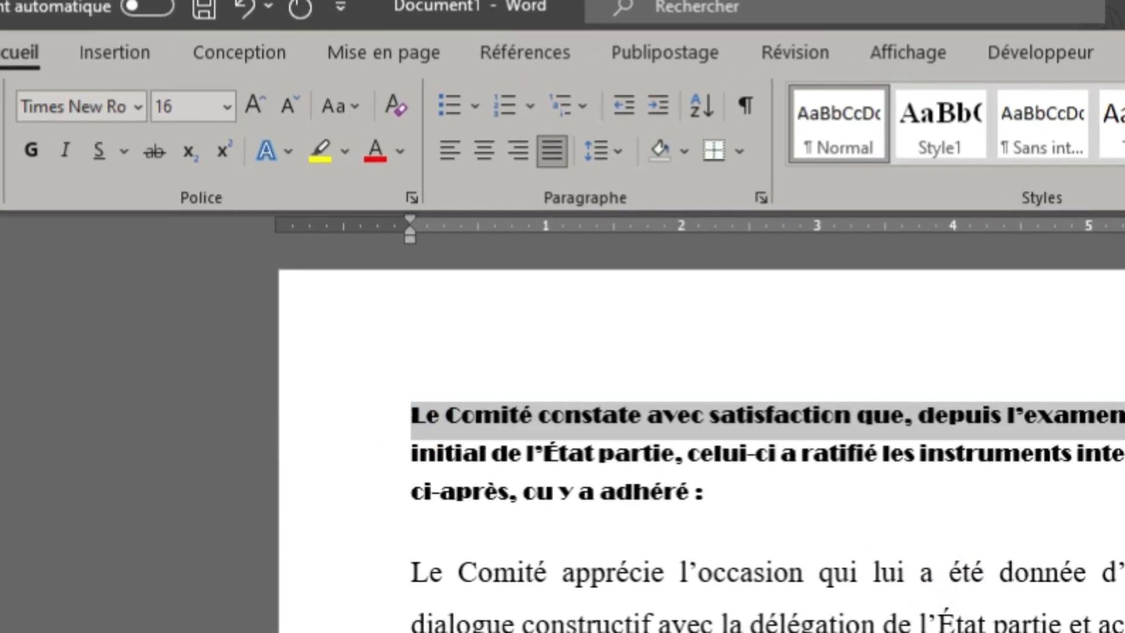
{"action": "left_click", "coordinate": [350, 109]}
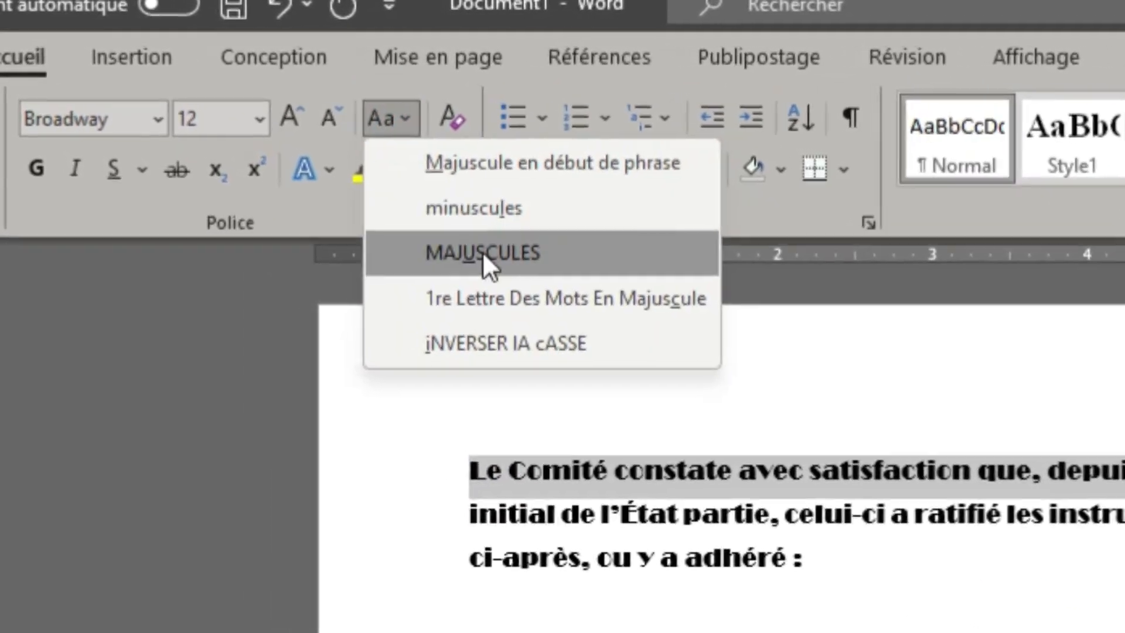
{"action": "left_click", "coordinate": [433, 233]}
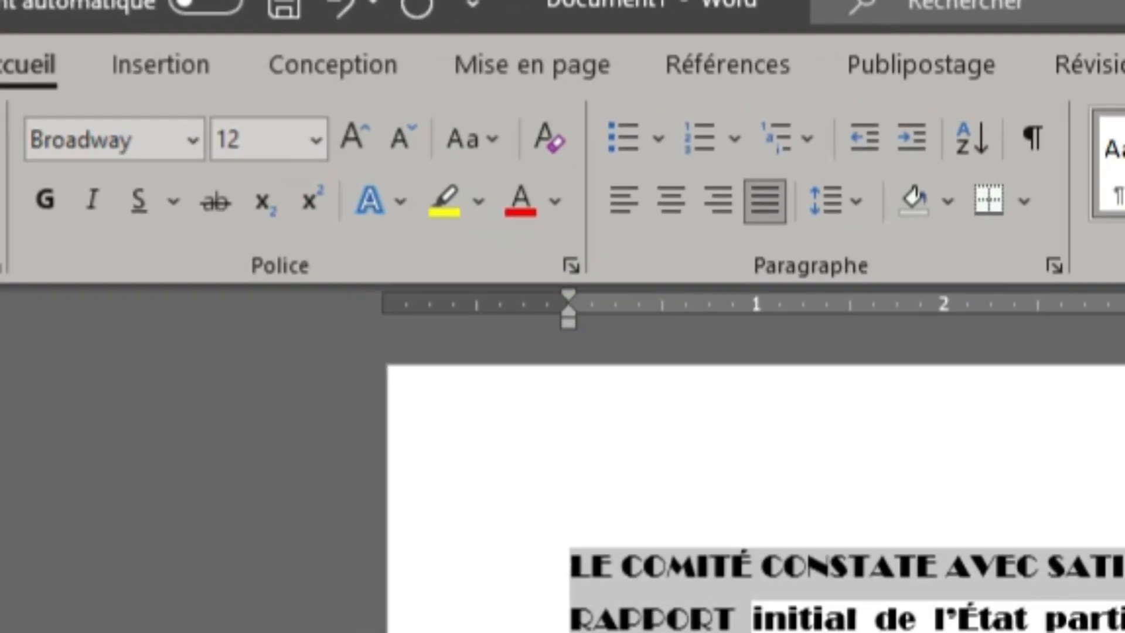
Capitalize each word of the selected opening text, and convert only its word "Comité" to lowercase
{"action": "left_click", "coordinate": [493, 140]}
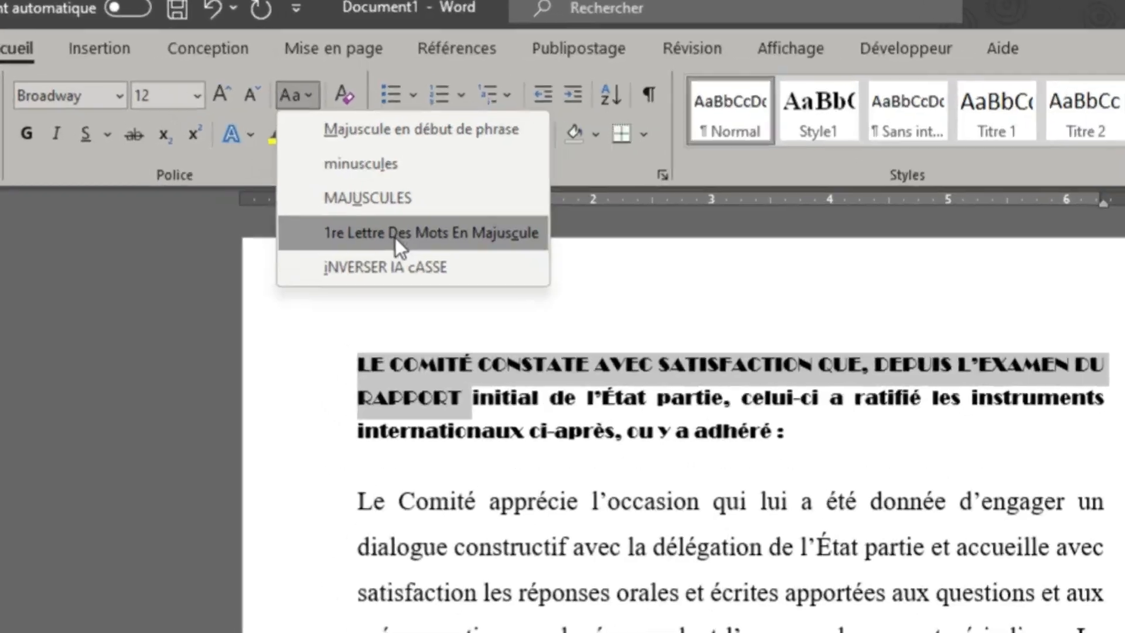
{"action": "left_click", "coordinate": [991, 531]}
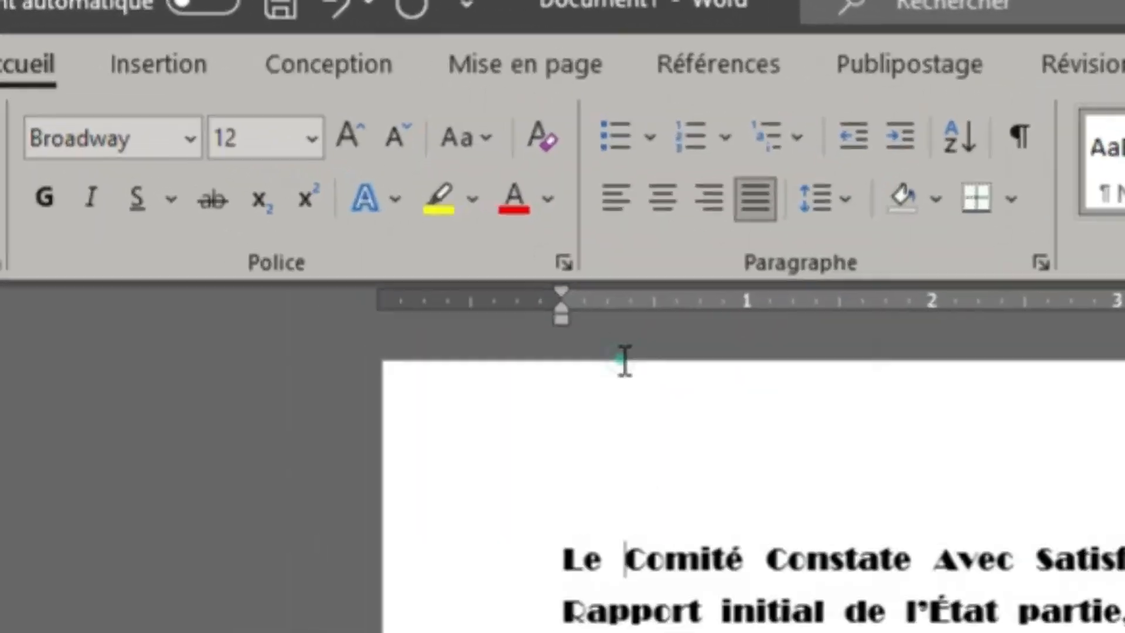
{"action": "left_click", "coordinate": [272, 88]}
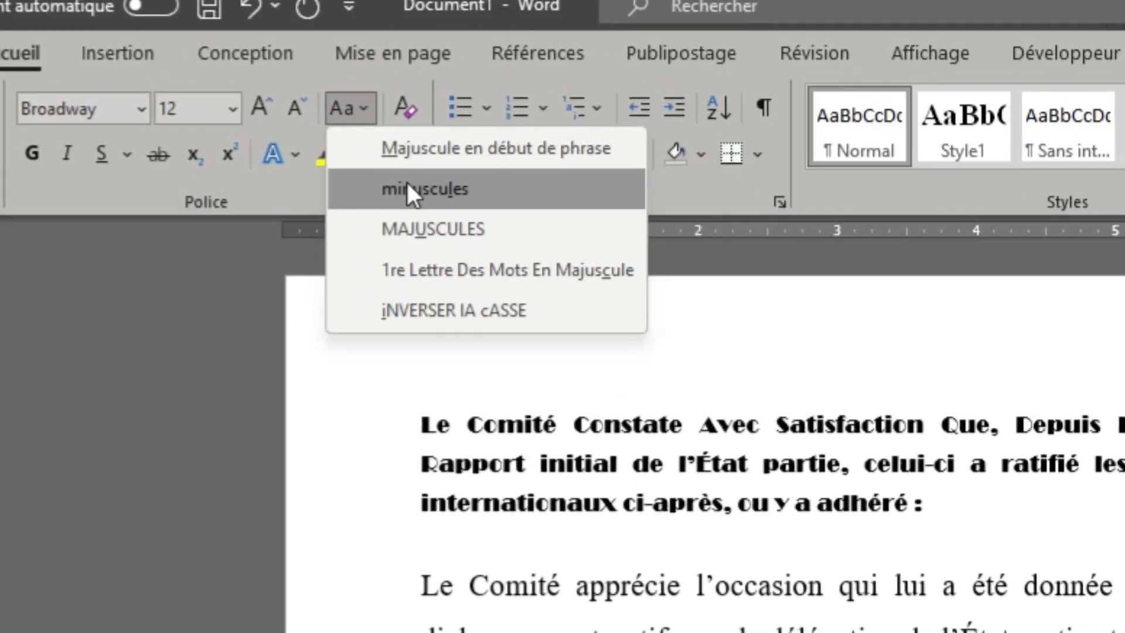
{"action": "left_click", "coordinate": [407, 186]}
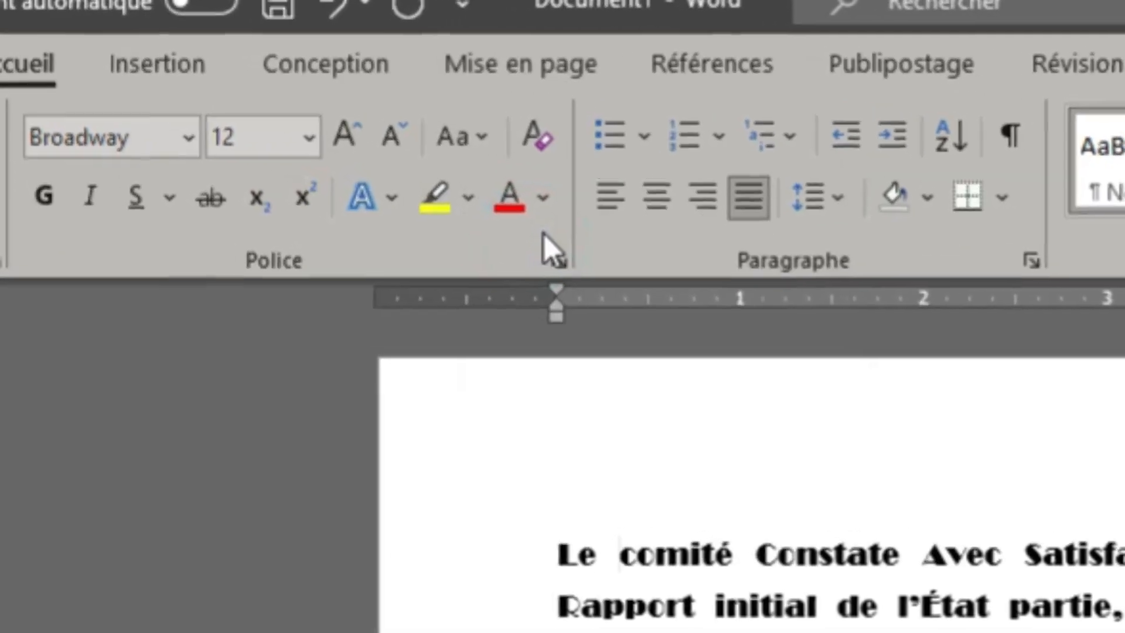
Convert the opening line from "Le comité" to "L'examen" to uppercase with MAJUSCULES
{"action": "left_click", "coordinate": [536, 150]}
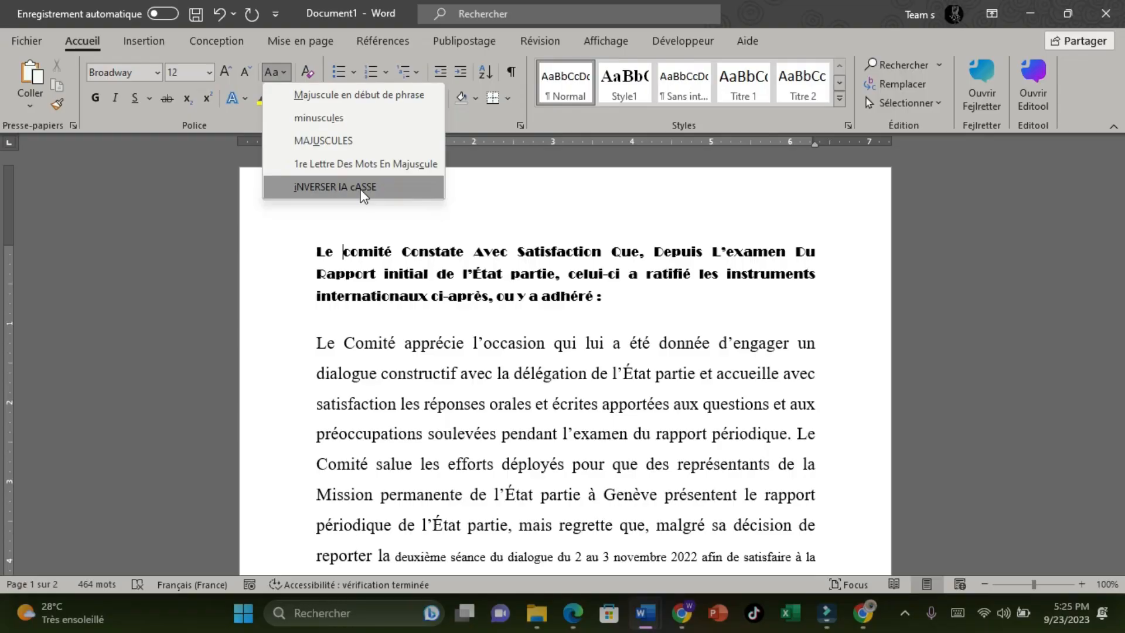
{"action": "left_click", "coordinate": [413, 273]}
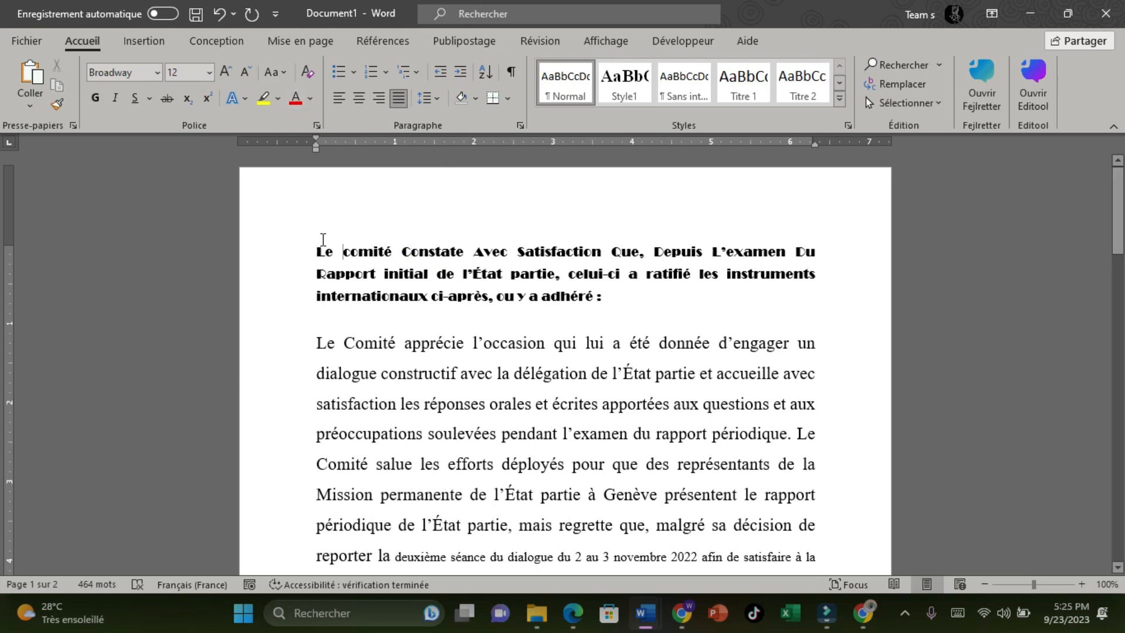
{"action": "left_click_drag", "start_coordinate": [318, 252], "coordinate": [792, 253]}
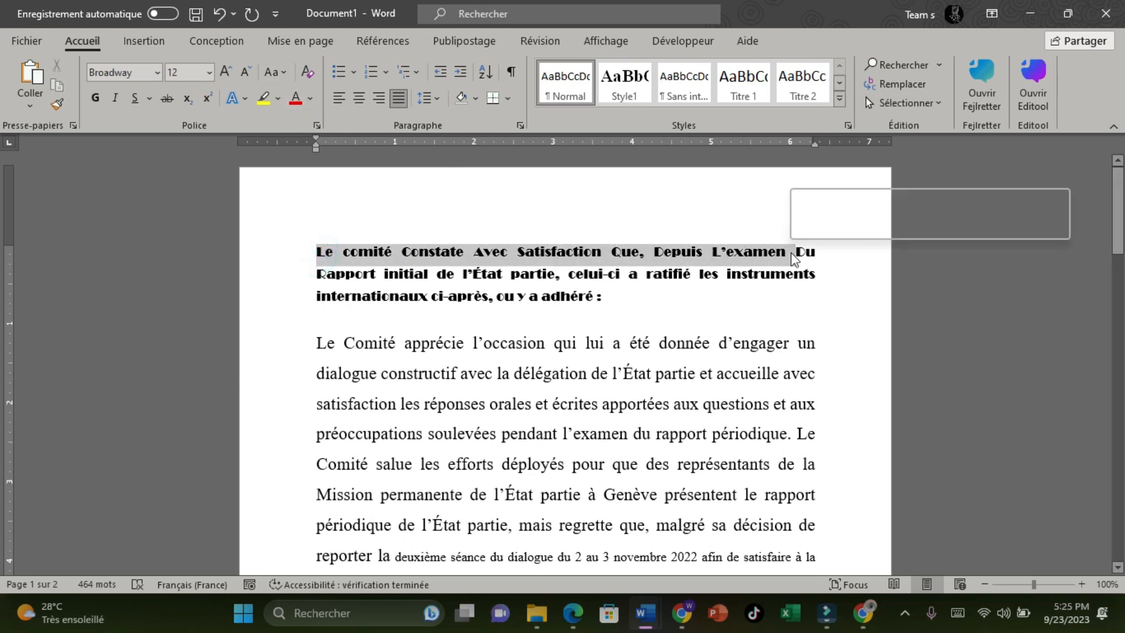
{"action": "left_click", "coordinate": [293, 77]}
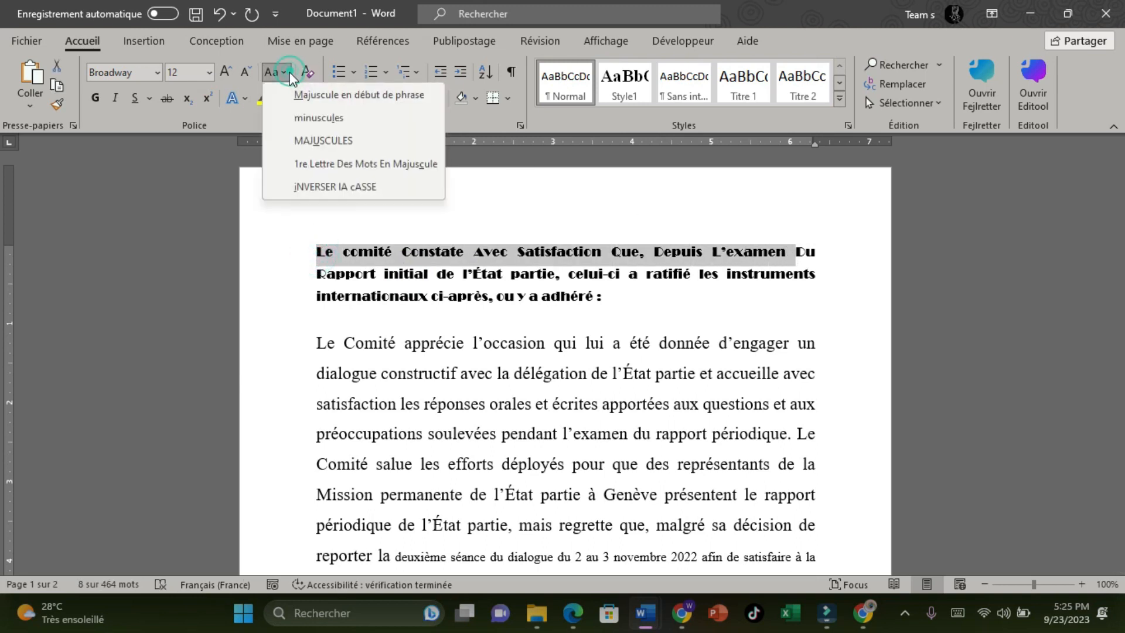
{"action": "left_click", "coordinate": [312, 138]}
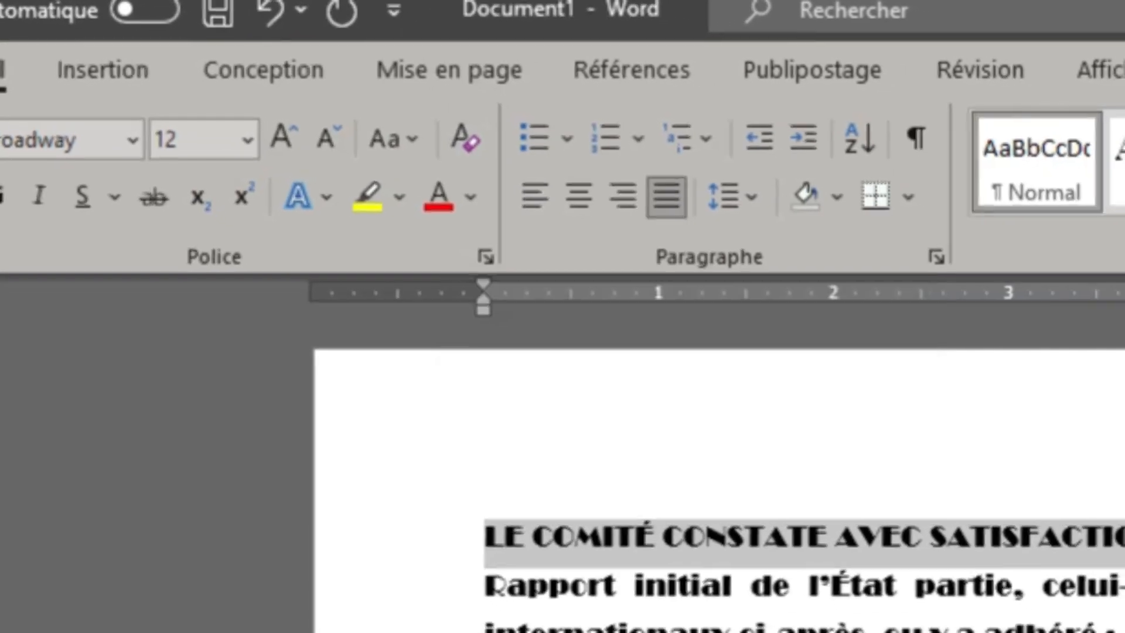
Clear all formatting from the whole opening paragraph, from "LE COMITÉ" to "adhéré :"
{"action": "left_click", "coordinate": [604, 617]}
{"action": "left_click_drag", "start_coordinate": [392, 488], "coordinate": [1073, 591]}
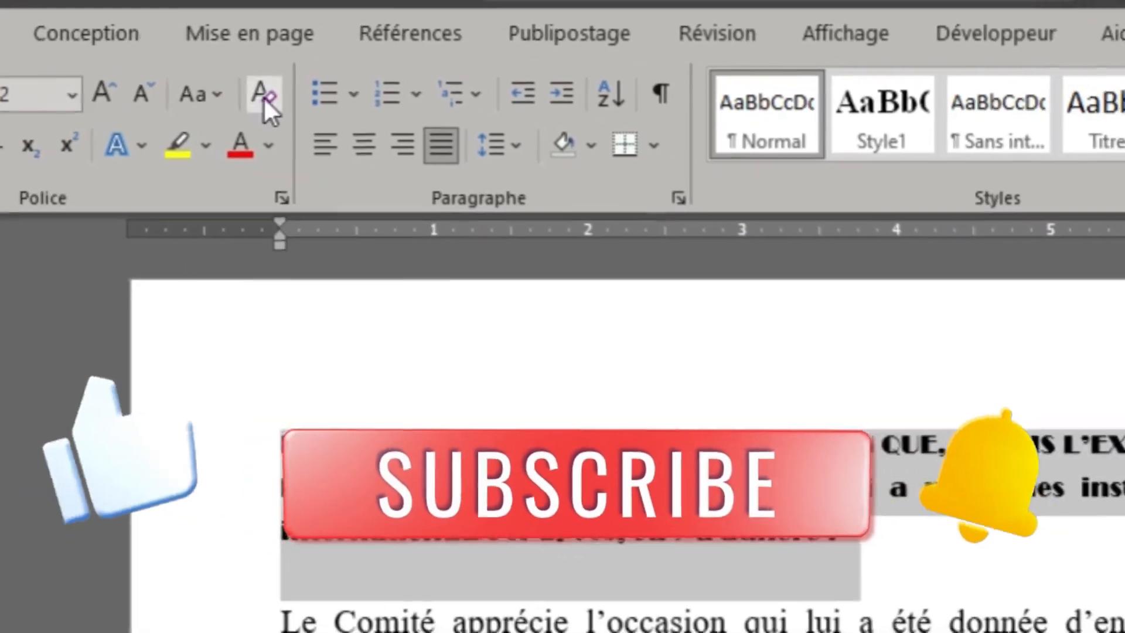
{"action": "left_click", "coordinate": [286, 99]}
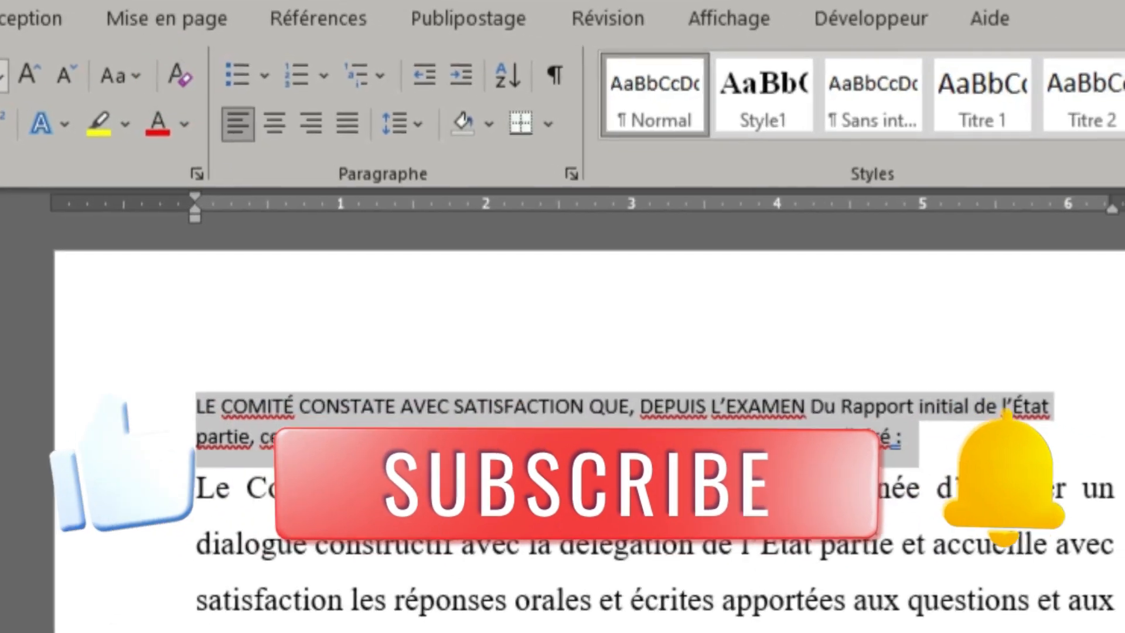
{"action": "left_click", "coordinate": [955, 453]}
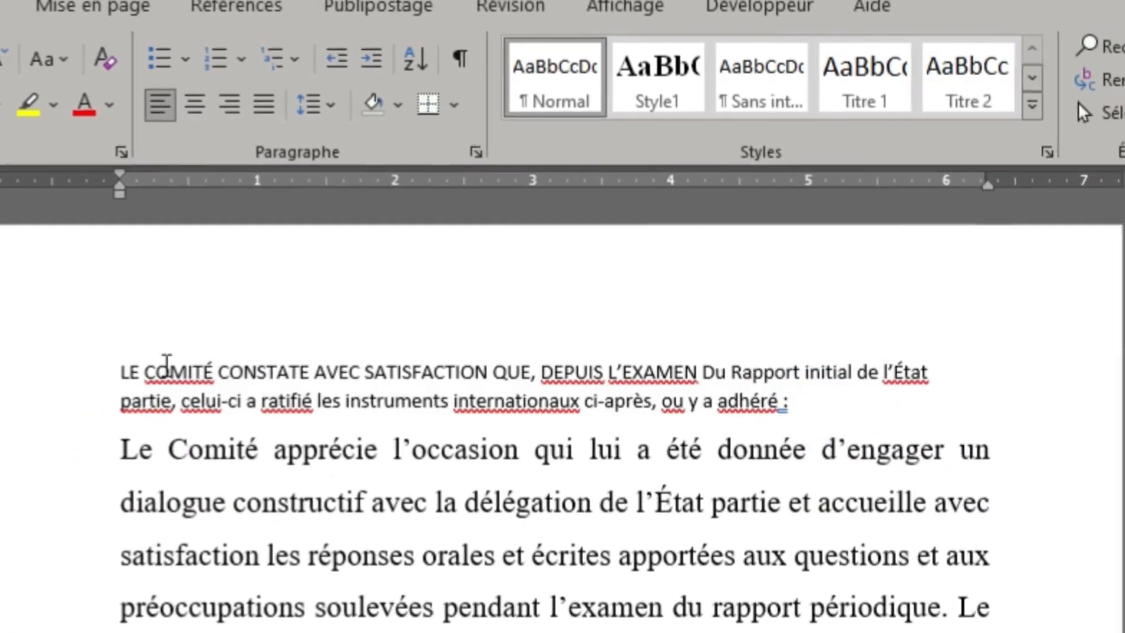
Apply bold and italic to the whole opening paragraph
{"action": "left_click_drag", "start_coordinate": [832, 409], "coordinate": [539, 417]}
{"action": "left_click_drag", "start_coordinate": [449, 384], "coordinate": [69, 348]}
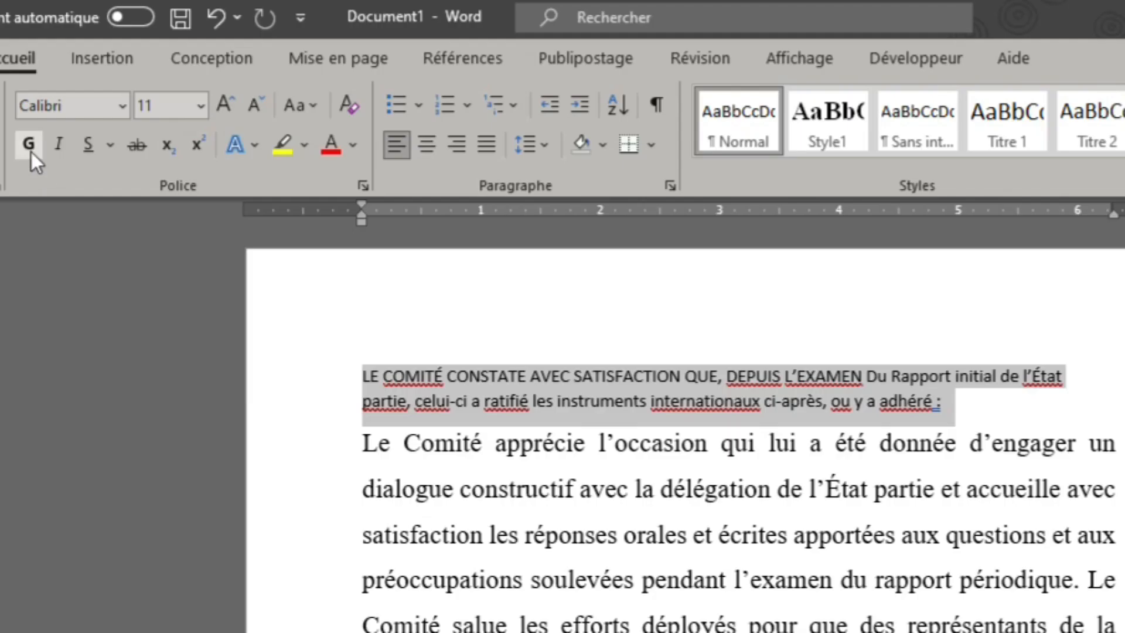
{"action": "left_click", "coordinate": [95, 98]}
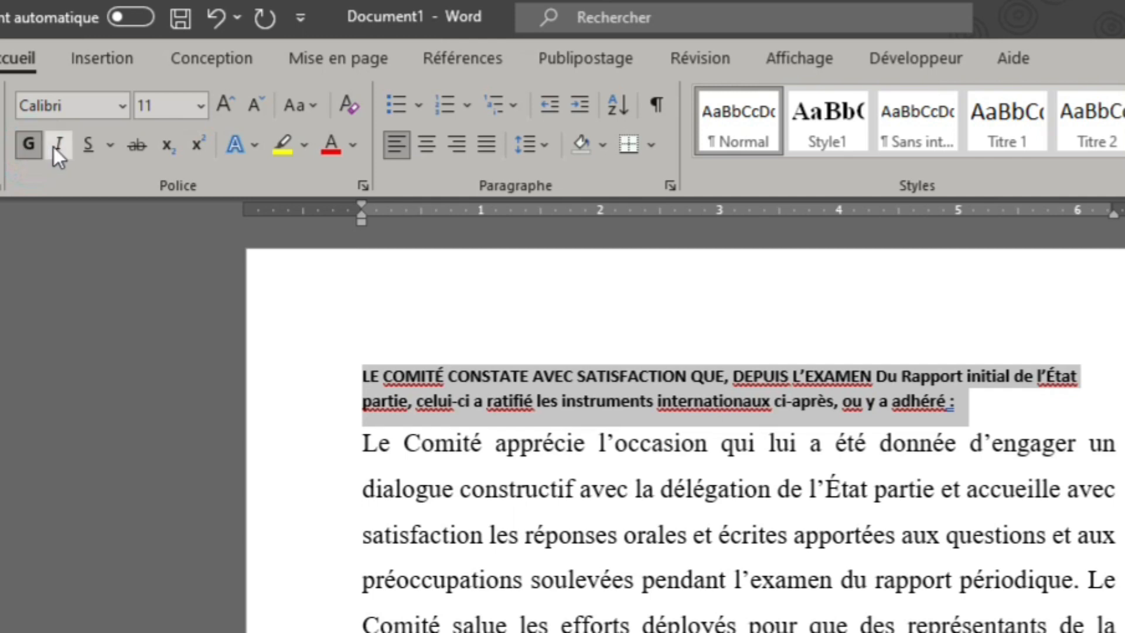
{"action": "left_click", "coordinate": [58, 145]}
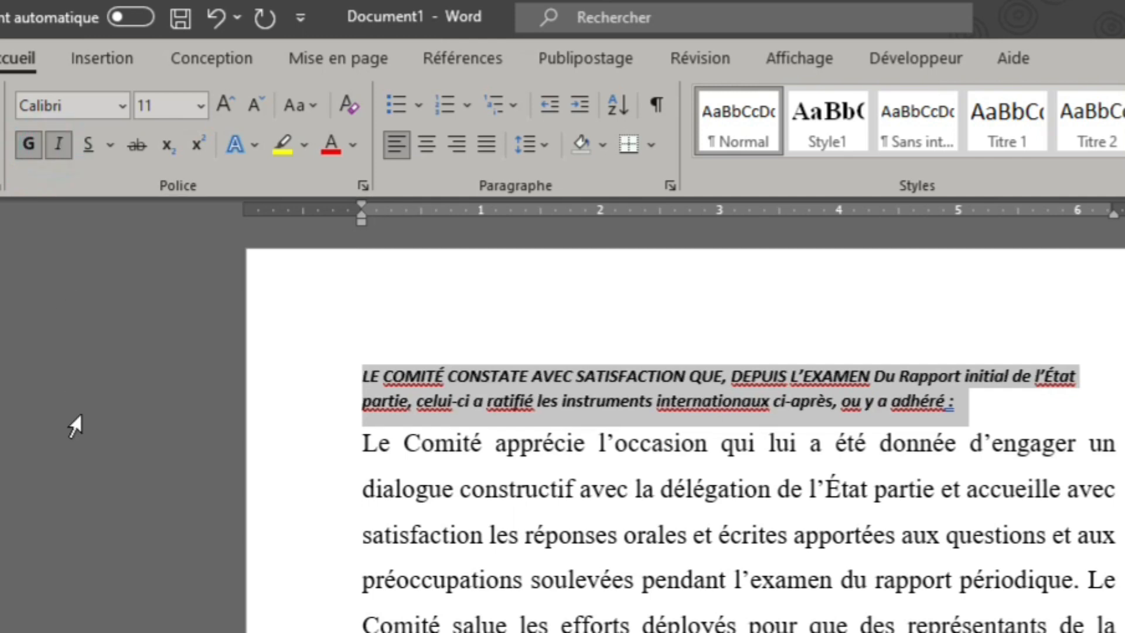
Remove the italic and bold formatting from the selected opening paragraph
{"action": "left_click", "coordinate": [68, 156]}
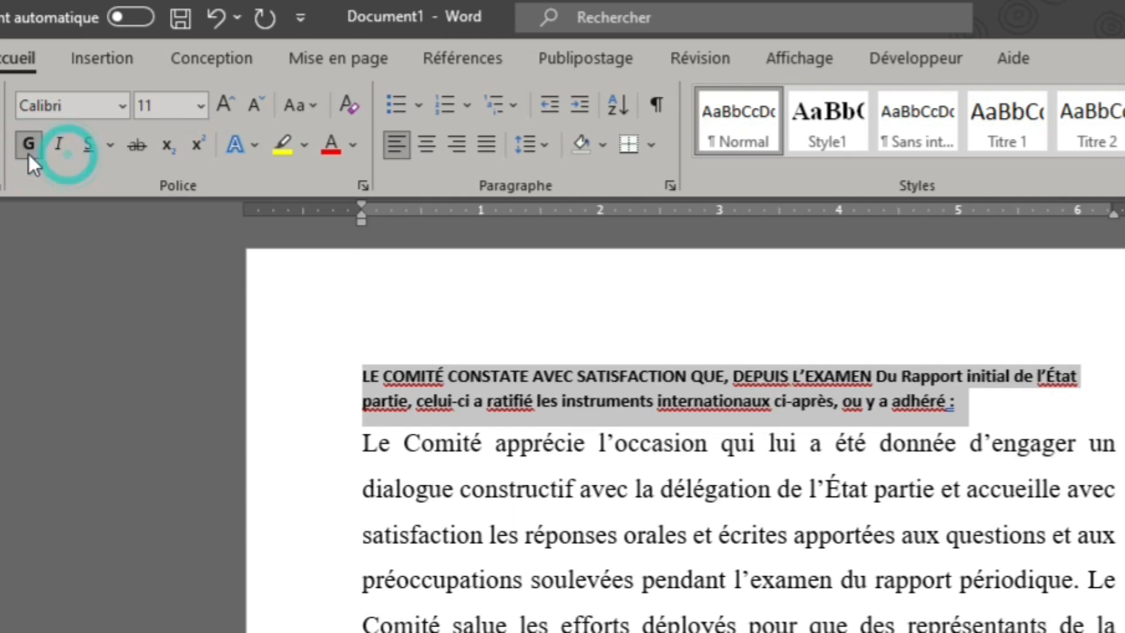
{"action": "left_click", "coordinate": [18, 152]}
{"action": "left_click", "coordinate": [27, 147]}
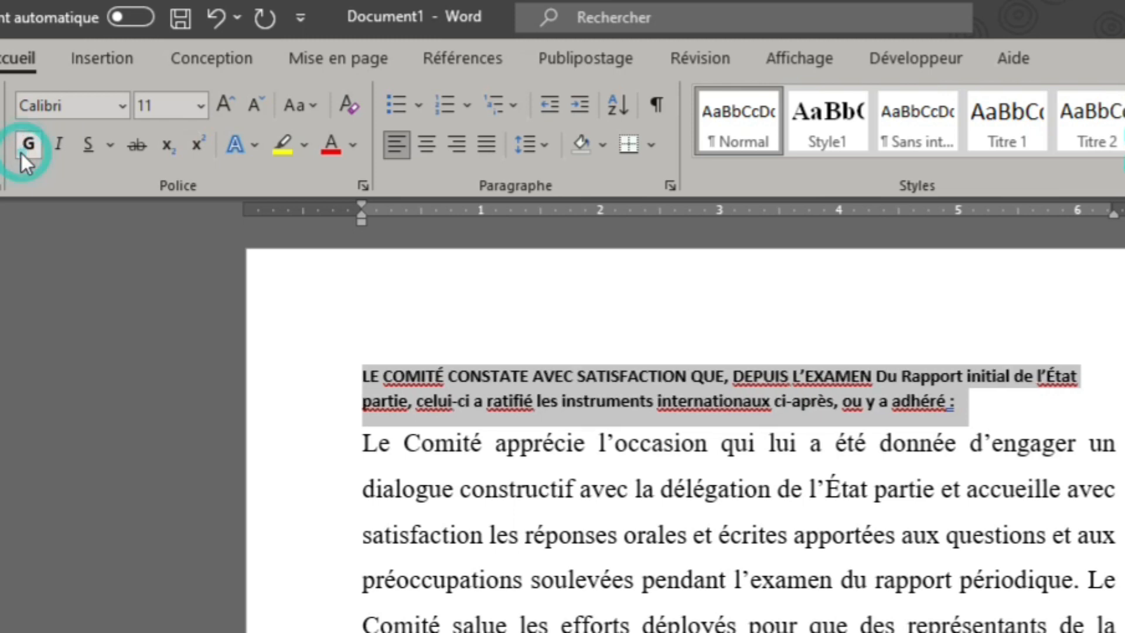
{"action": "left_click", "coordinate": [28, 145]}
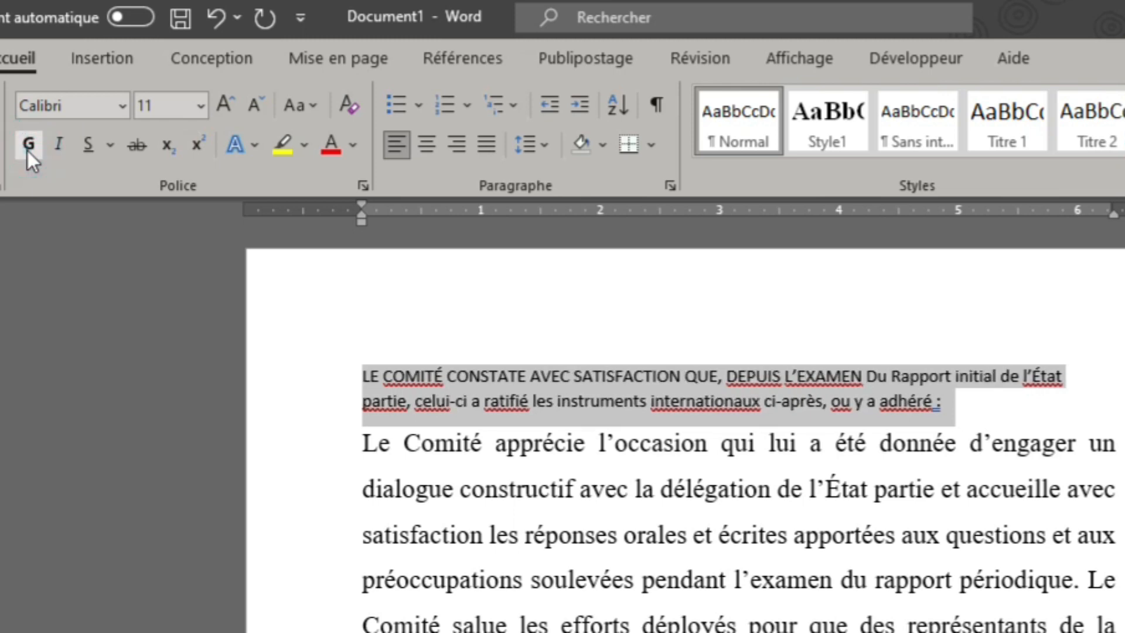
Underline the selected opening paragraph, trying the single and thick styles before choosing the dotted underline
{"action": "left_click", "coordinate": [88, 154]}
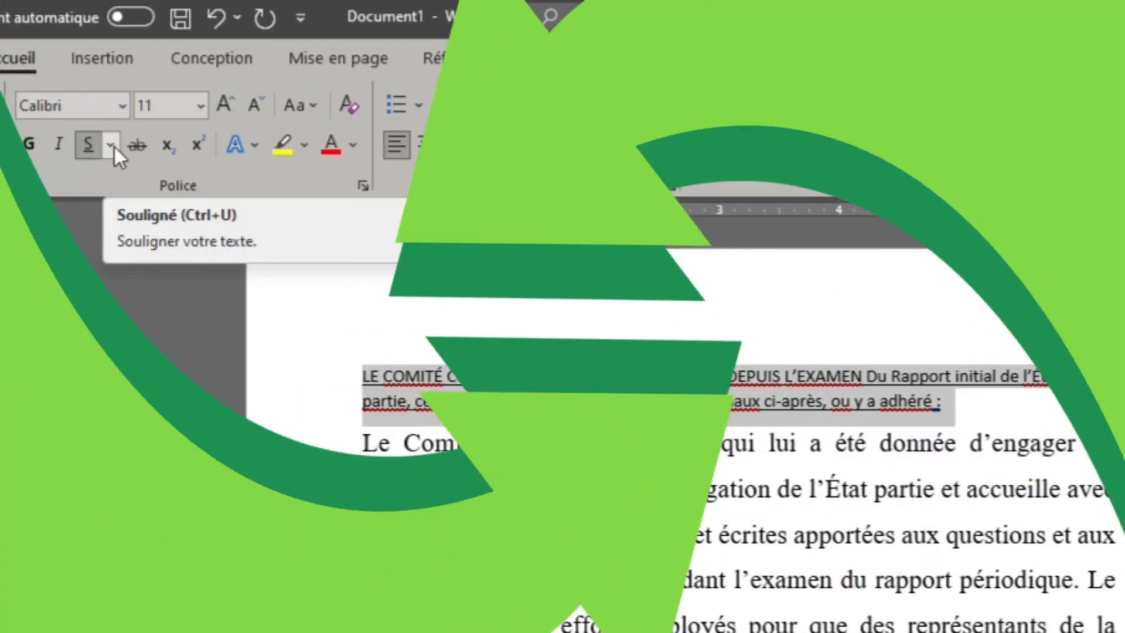
{"action": "left_click", "coordinate": [110, 146]}
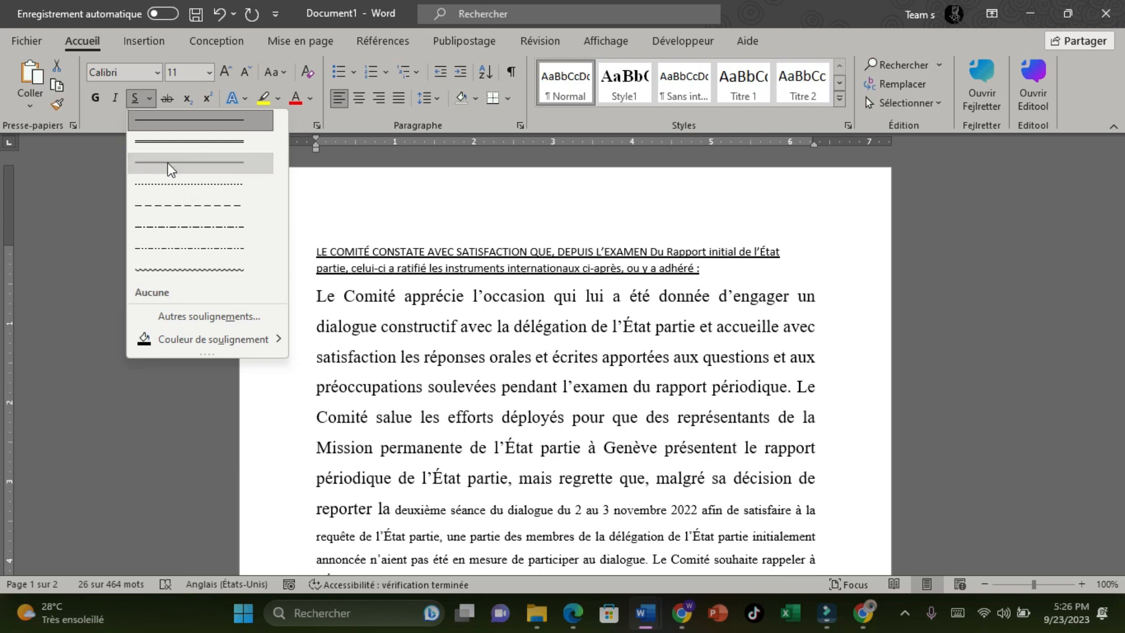
{"action": "left_click", "coordinate": [167, 162]}
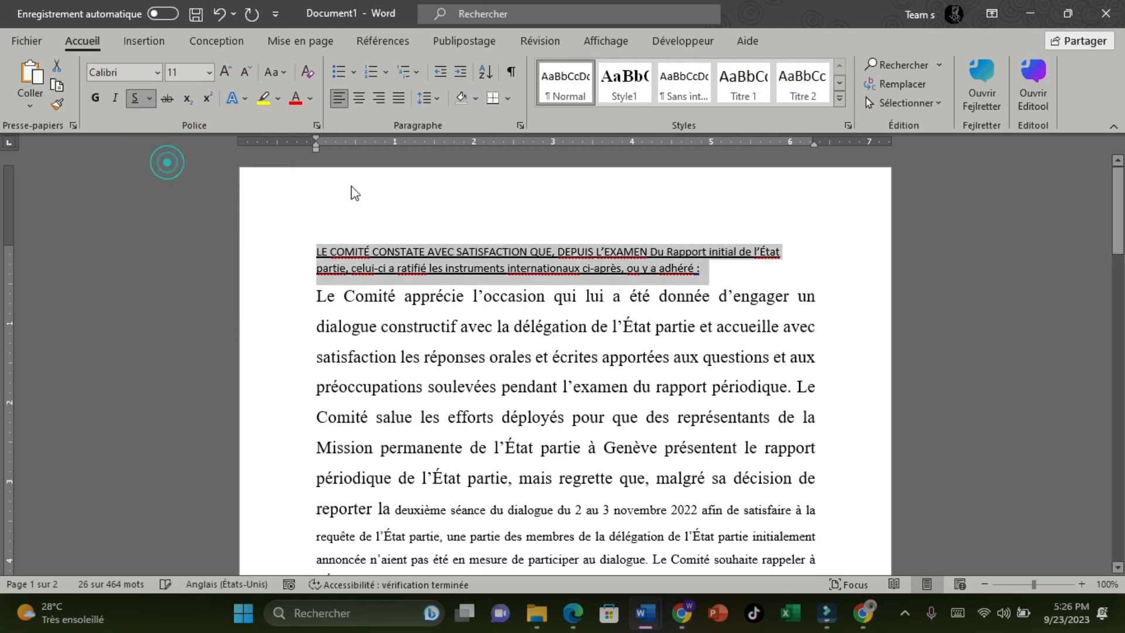
{"action": "left_click", "coordinate": [150, 99]}
{"action": "left_click", "coordinate": [191, 185]}
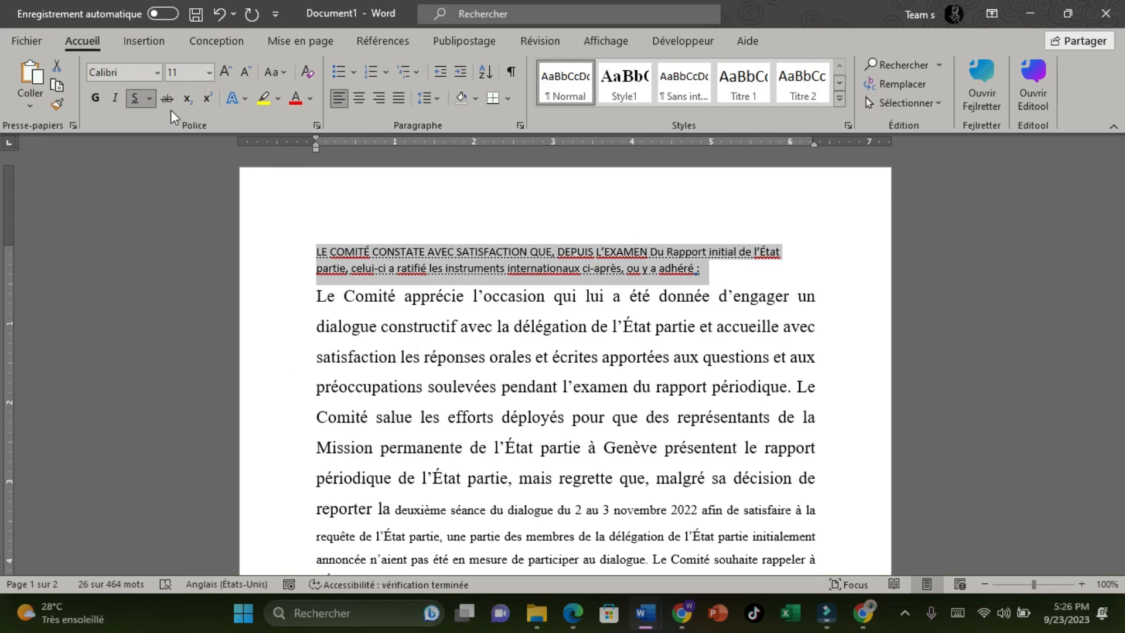
{"action": "left_click", "coordinate": [401, 373]}
Apply strikethrough to the Rockwell Condensed paragraph below the passage ending "organisée, en 2022 ;"
{"action": "scroll", "coordinate": [325, 423], "scroll_direction": "down", "scroll_amount": 3}
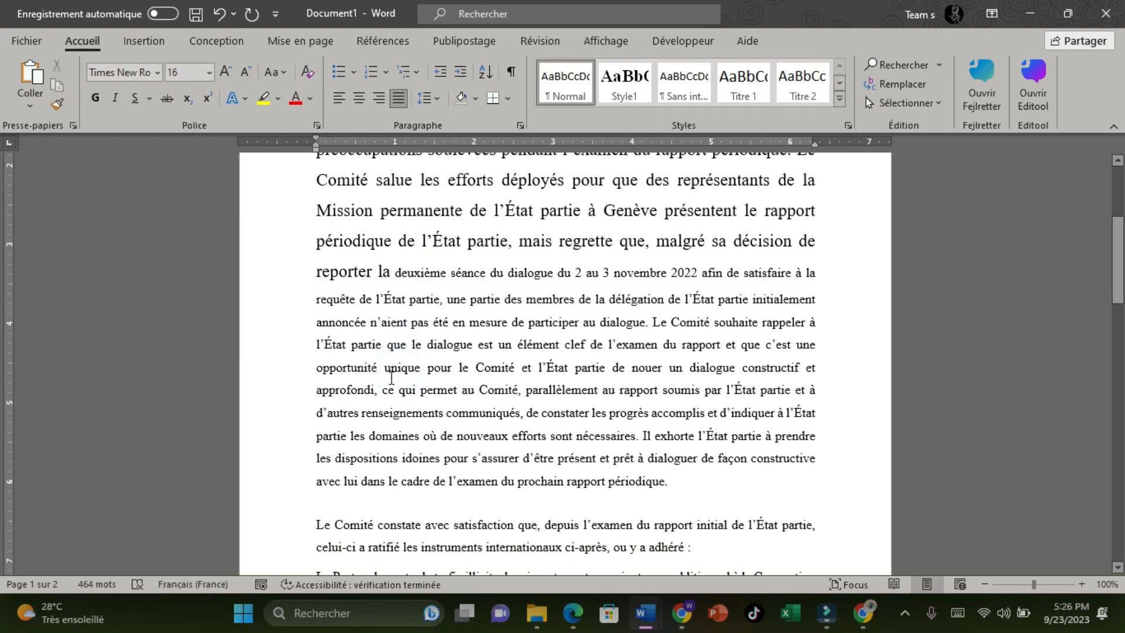
{"action": "scroll", "coordinate": [444, 230], "scroll_direction": "up", "scroll_amount": 3}
{"action": "scroll", "coordinate": [393, 393], "scroll_direction": "down", "scroll_amount": 3}
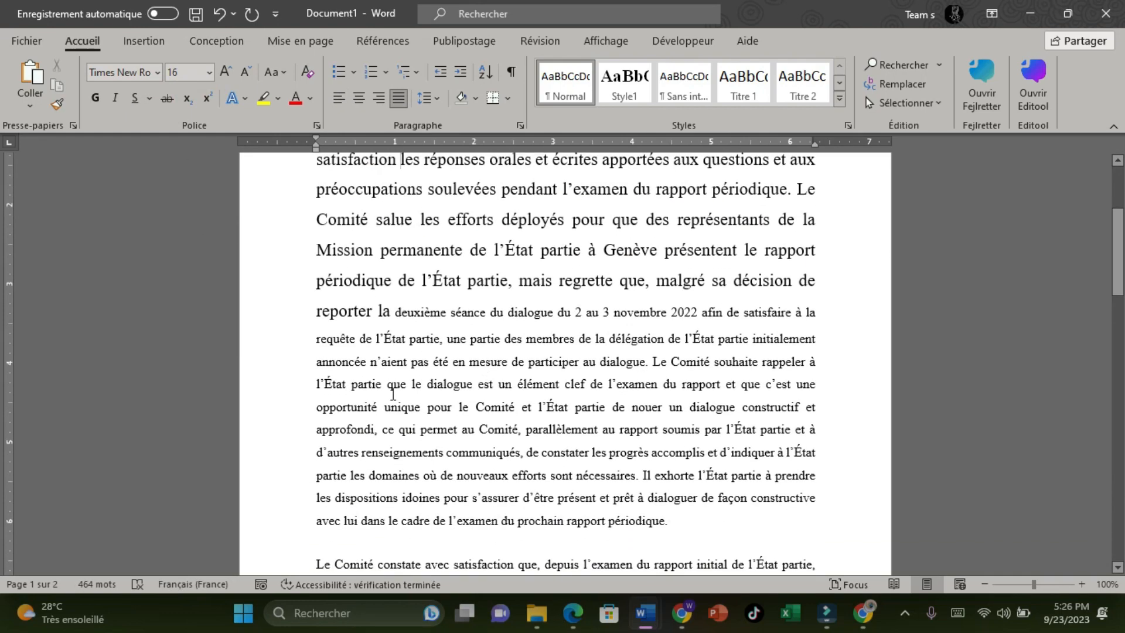
{"action": "scroll", "coordinate": [336, 368], "scroll_direction": "down", "scroll_amount": 4}
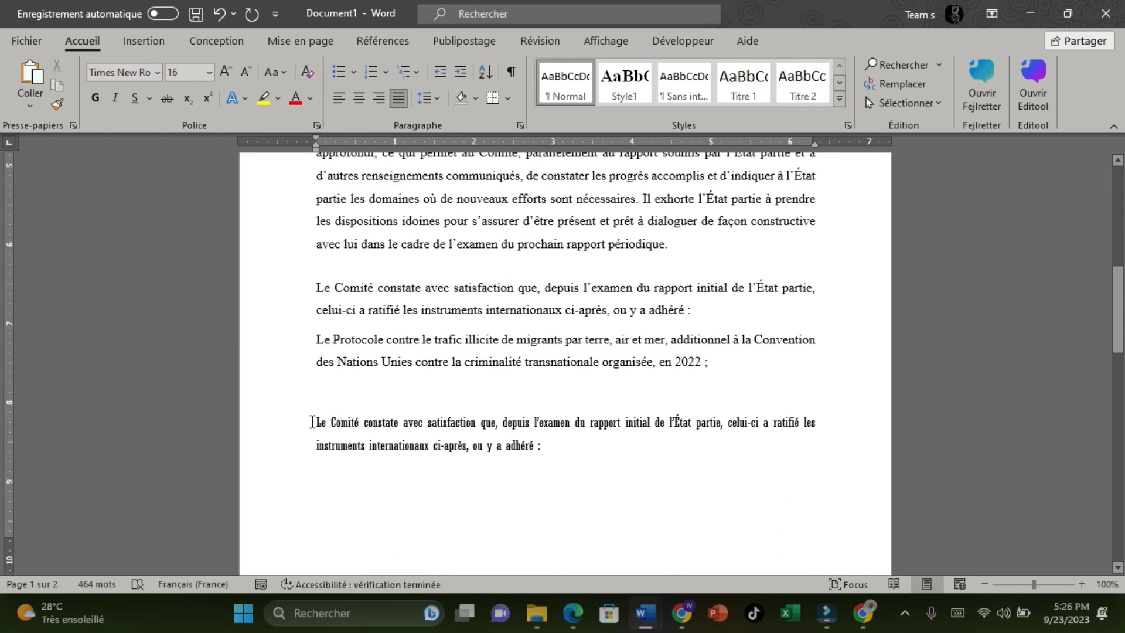
{"action": "left_click_drag", "start_coordinate": [312, 422], "coordinate": [539, 448]}
{"action": "left_click", "coordinate": [549, 455]}
{"action": "triple_click", "coordinate": [550, 455]}
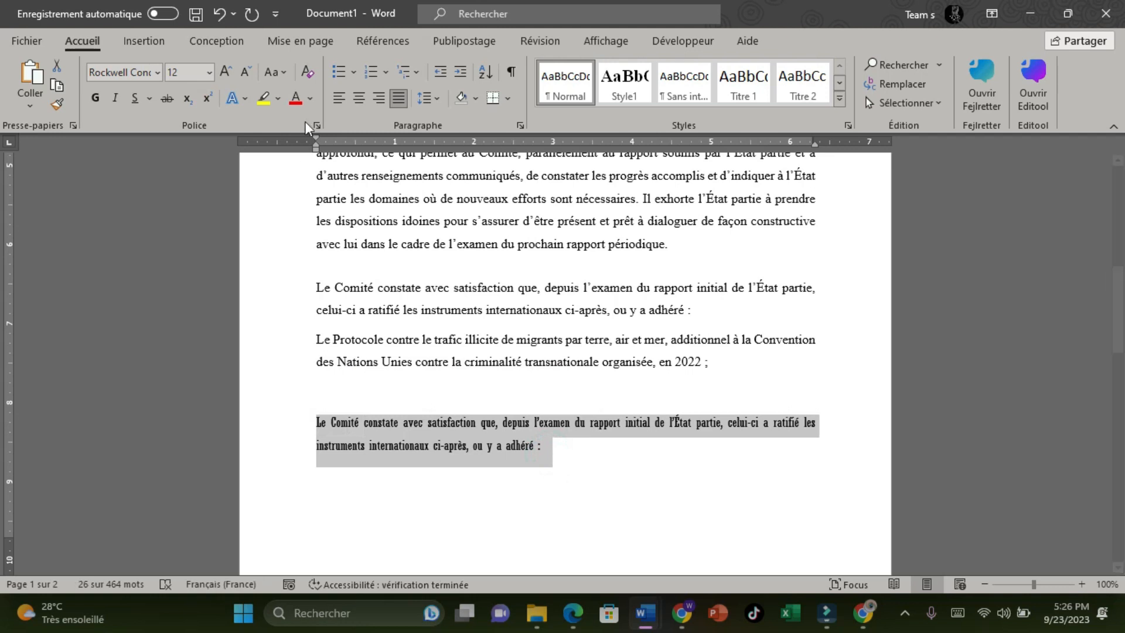
{"action": "left_click", "coordinate": [169, 100]}
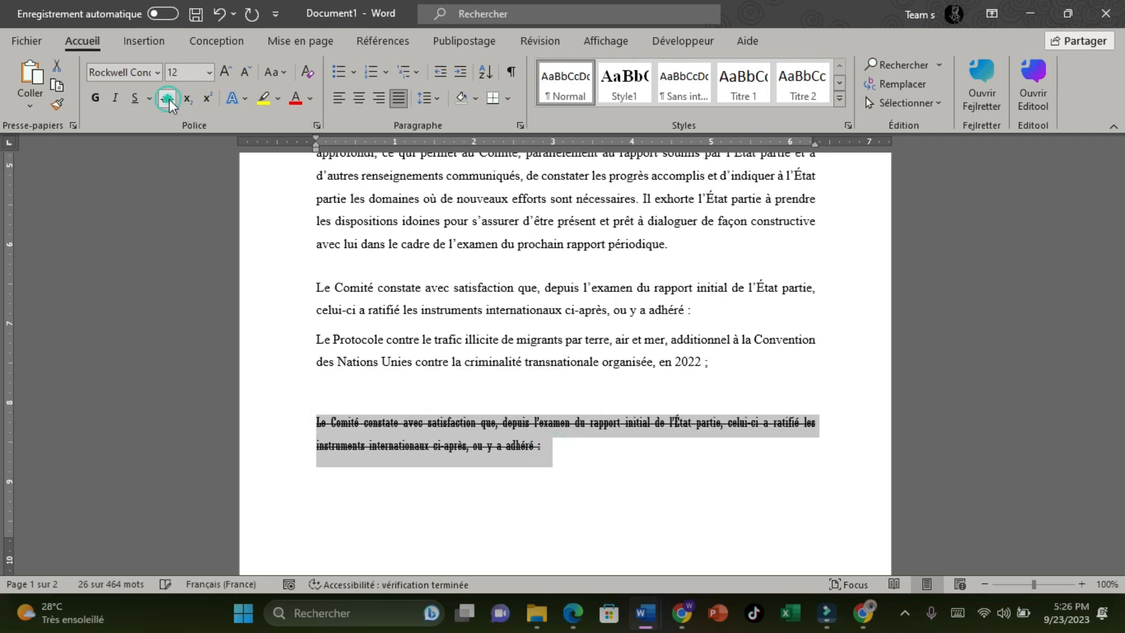
{"action": "left_click", "coordinate": [596, 456]}
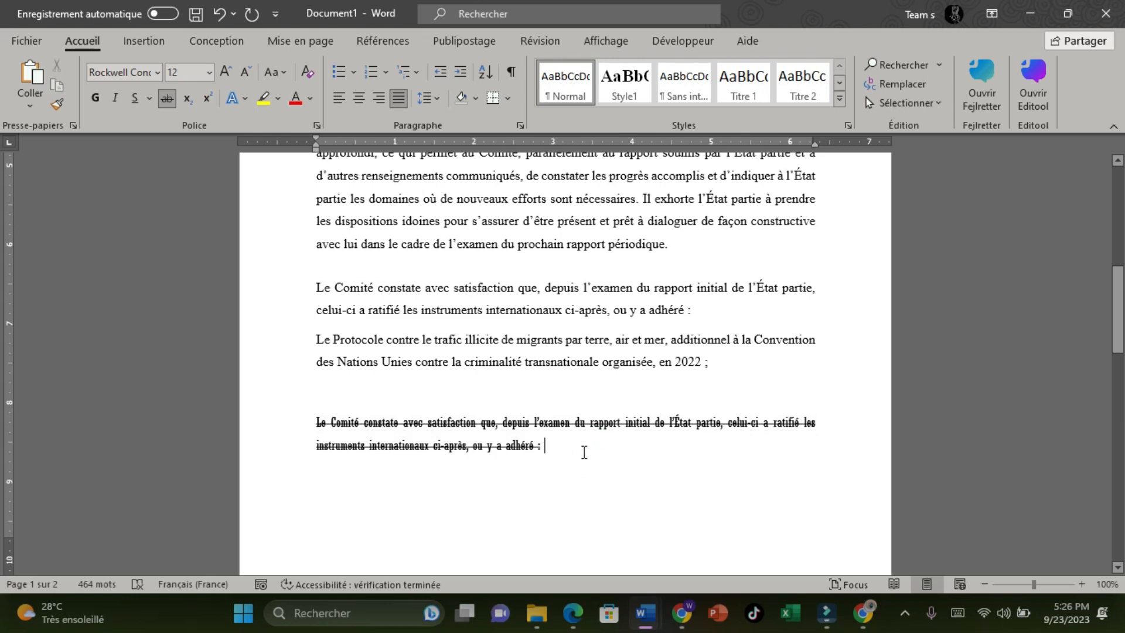
{"action": "left_click_drag", "start_coordinate": [552, 459], "coordinate": [317, 418]}
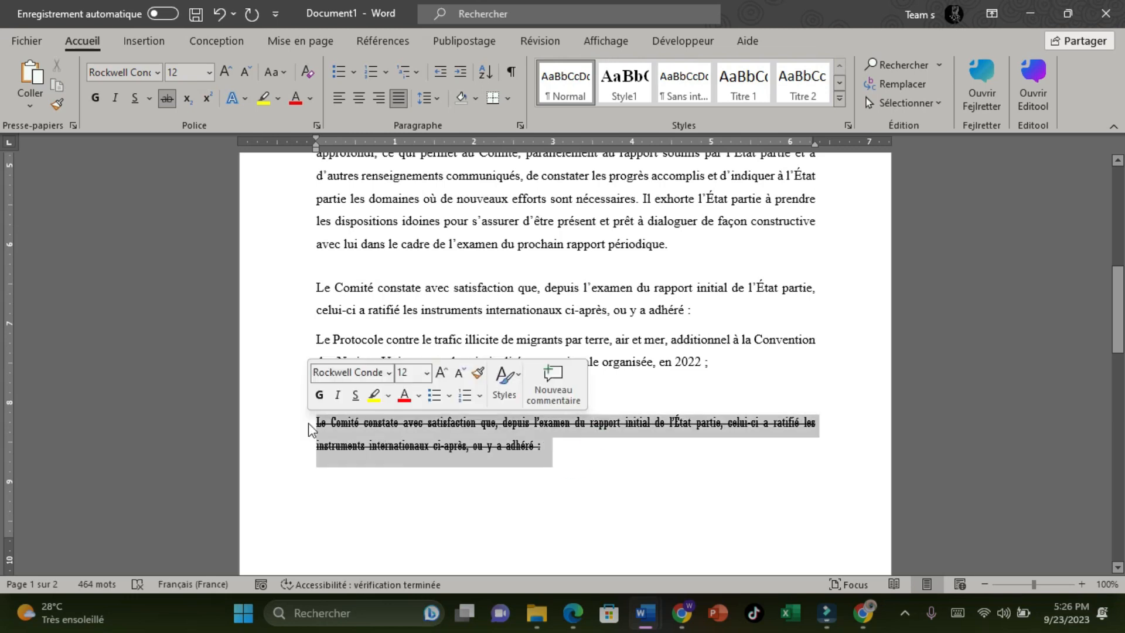
{"action": "left_click", "coordinate": [605, 364]}
{"action": "scroll", "coordinate": [610, 394], "scroll_direction": "up", "scroll_amount": 2}
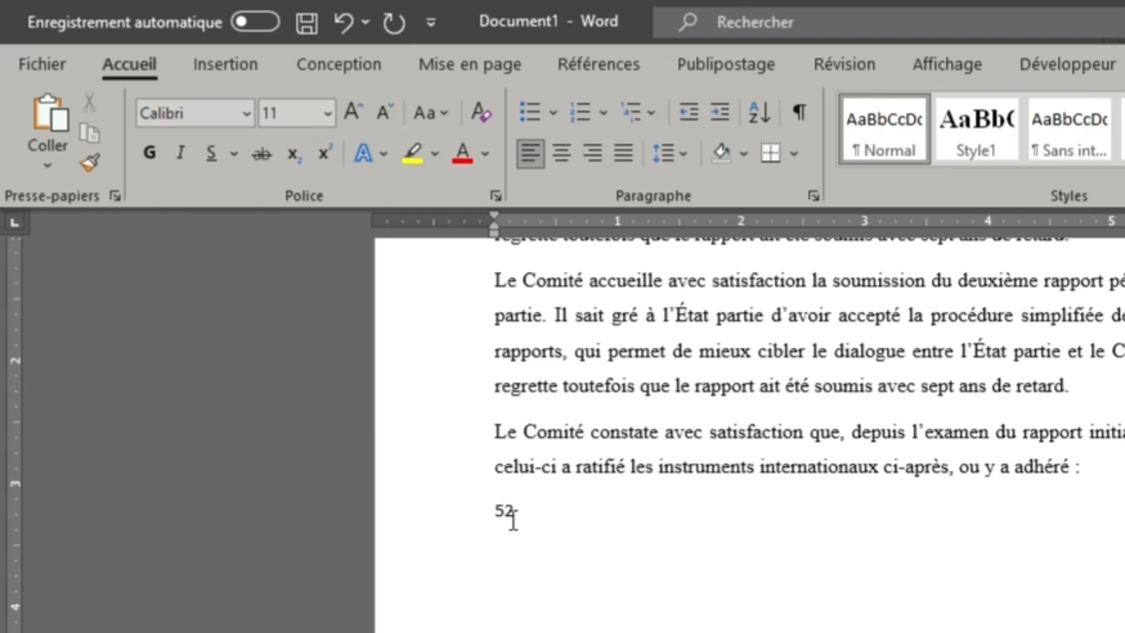
Format the digit 2 of "52", below the last paragraph, as subscript
{"action": "left_click_drag", "start_coordinate": [517, 518], "coordinate": [507, 518]}
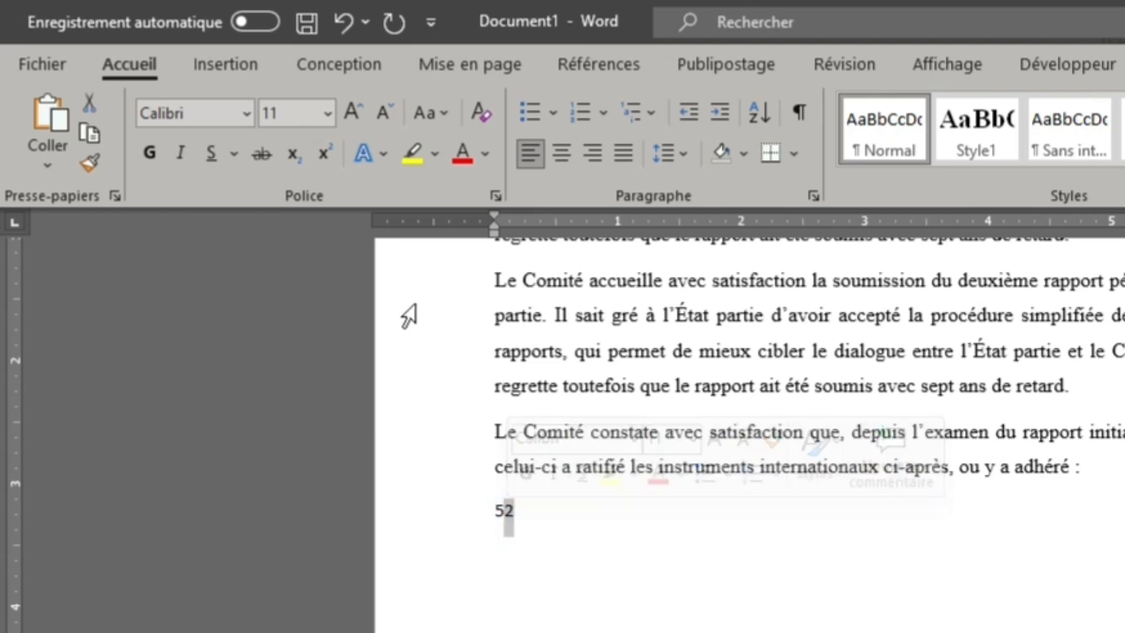
{"action": "left_click", "coordinate": [291, 162]}
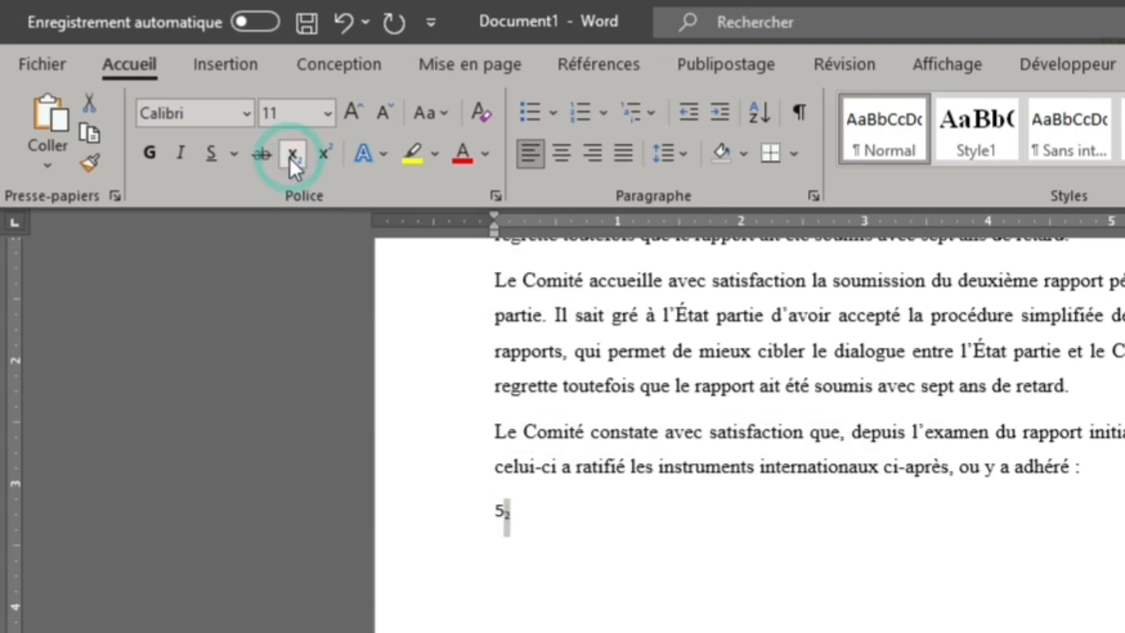
{"action": "left_click", "coordinate": [565, 536]}
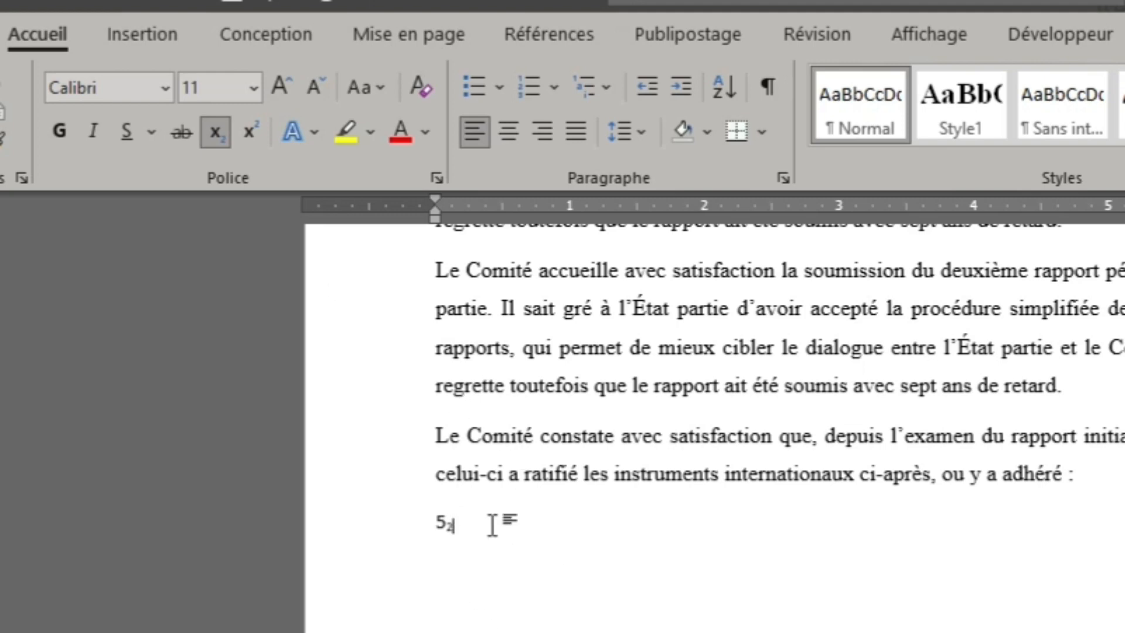
Turn off subscript, enter the trial text "UIMUIOIO" after the subscript 2, and delete everything back to the 5
{"action": "left_click", "coordinate": [217, 132]}
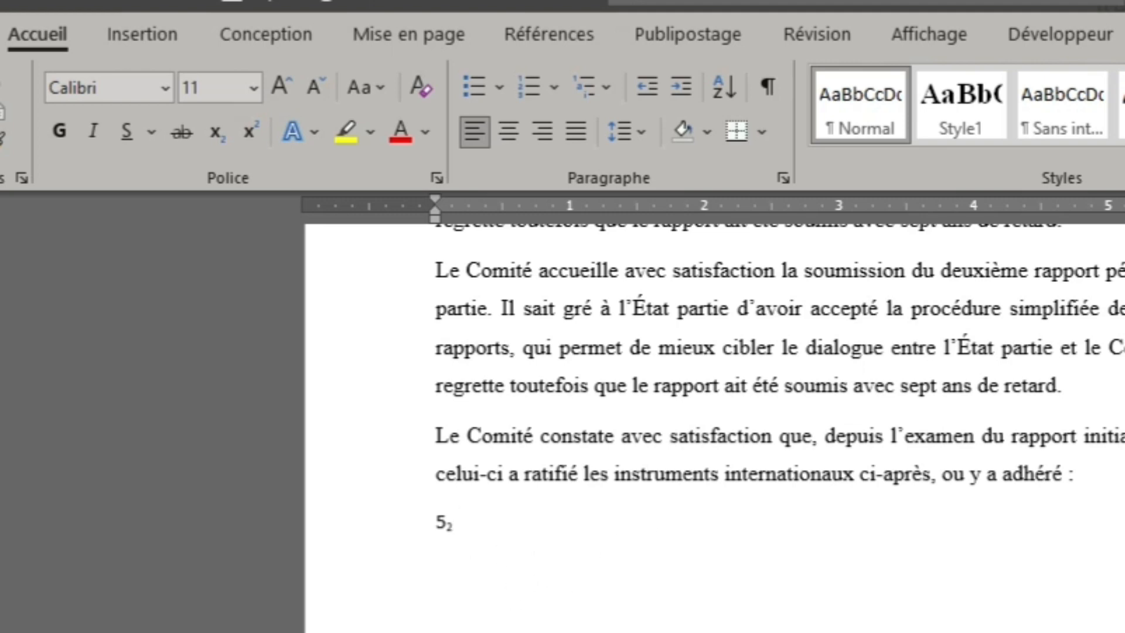
{"action": "type", "text": "UIMUIOIO"}
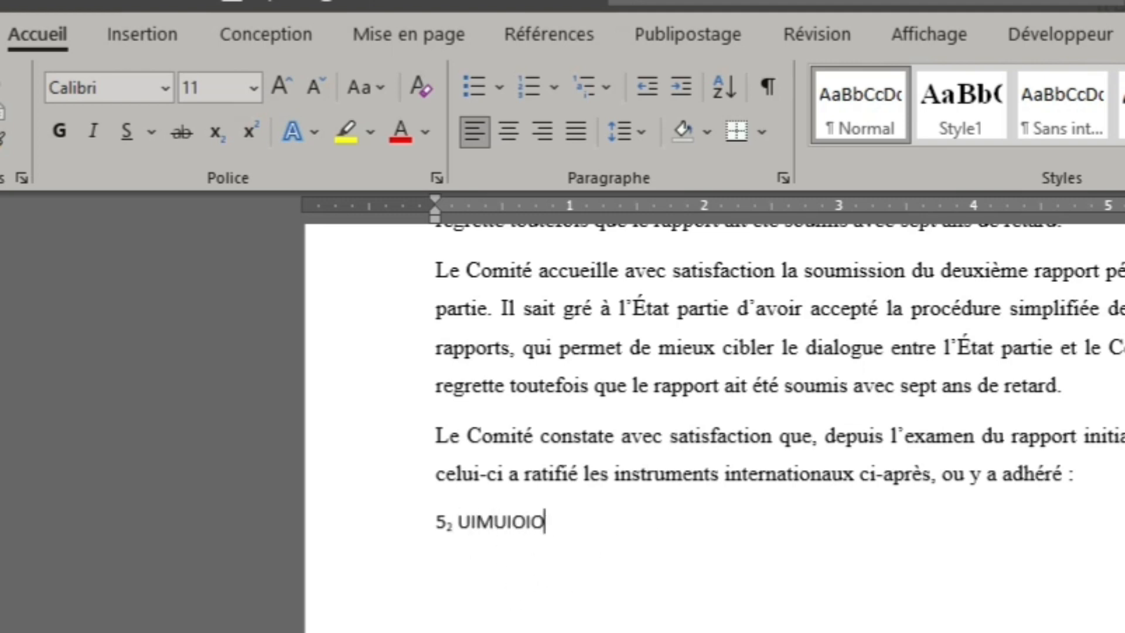
{"action": "key", "text": "BackSpace"}
{"action": "key", "text": "BackSpace"}
{"action": "key", "text": "BackSpace"}
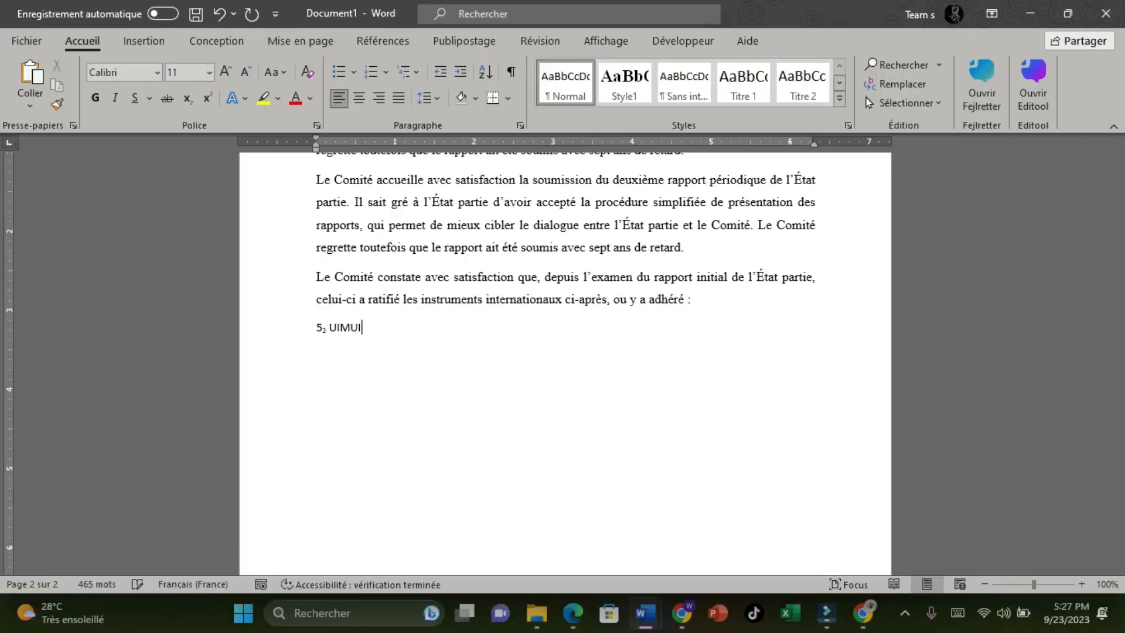
{"action": "key", "text": "BackSpace"}
{"action": "key", "text": "BackSpace"}
{"action": "key", "text": "BackSpace"}
{"action": "key", "text": "BackSpace"}
Turn on subscript, enter 2 after the 5, and turn subscript off again
{"action": "left_click", "coordinate": [187, 99]}
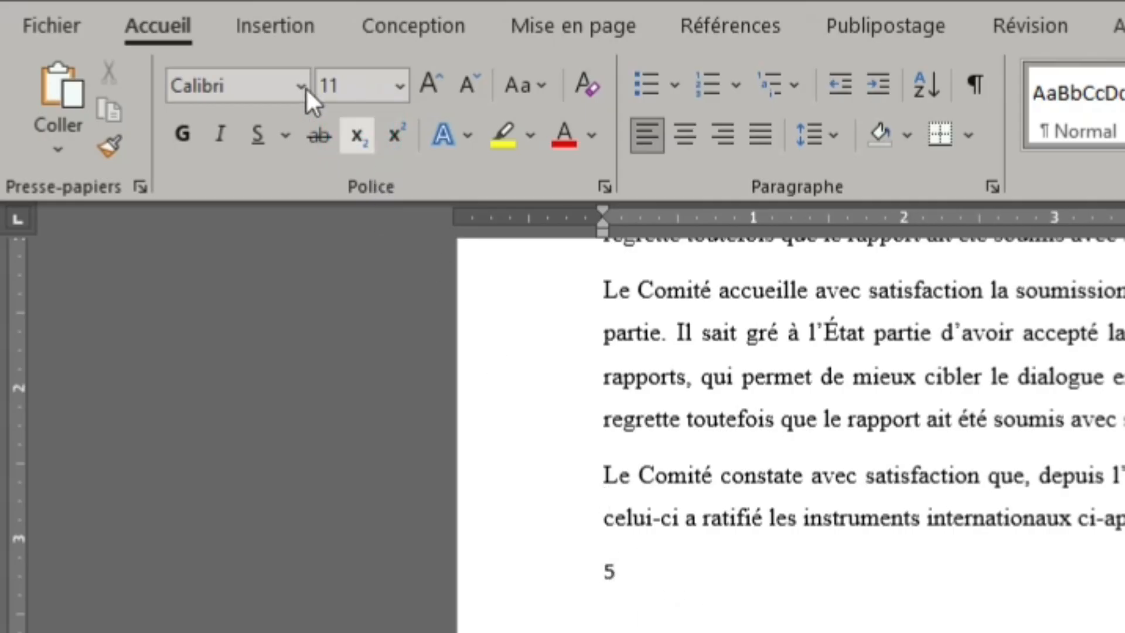
{"action": "left_click", "coordinate": [359, 139]}
{"action": "type", "text": "e"}
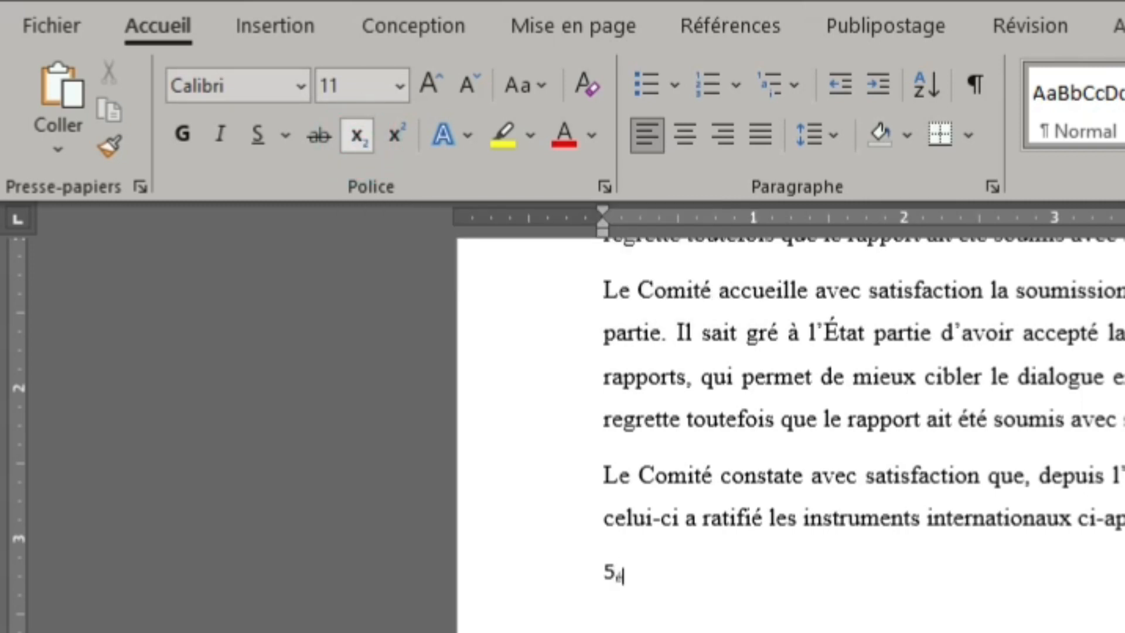
{"action": "type", "text": "2"}
{"action": "left_click", "coordinate": [358, 134]}
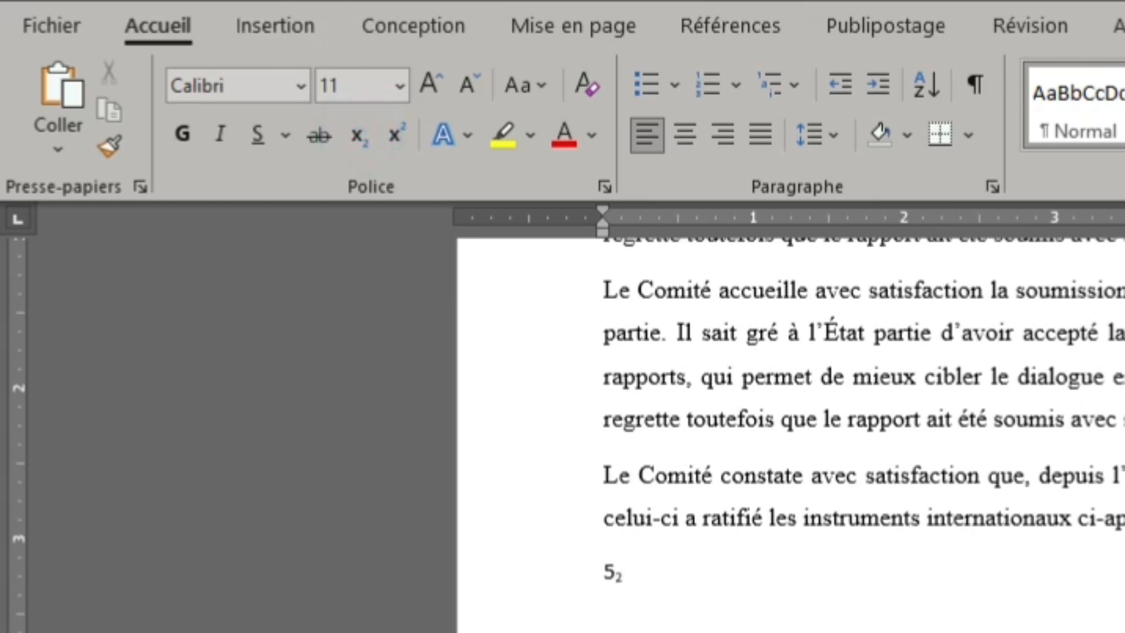
Enter the trial text "PTU9YI" after the subscript 2, and enter 92 on a separate line below it
{"action": "type", "text": "PTU9YI"}
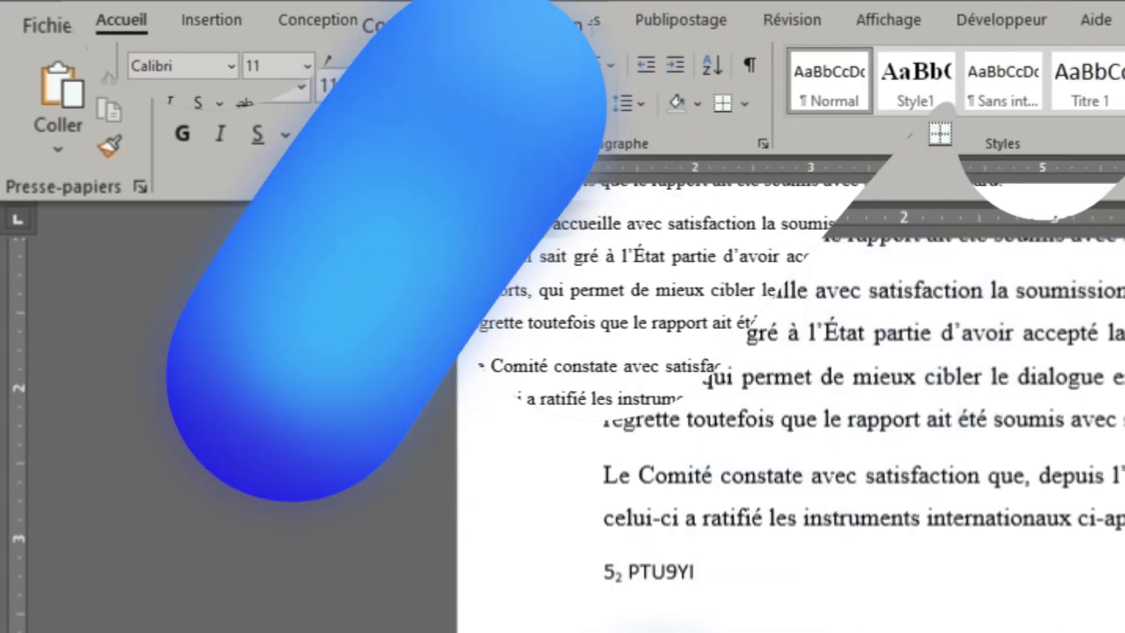
{"action": "left_click", "coordinate": [495, 513]}
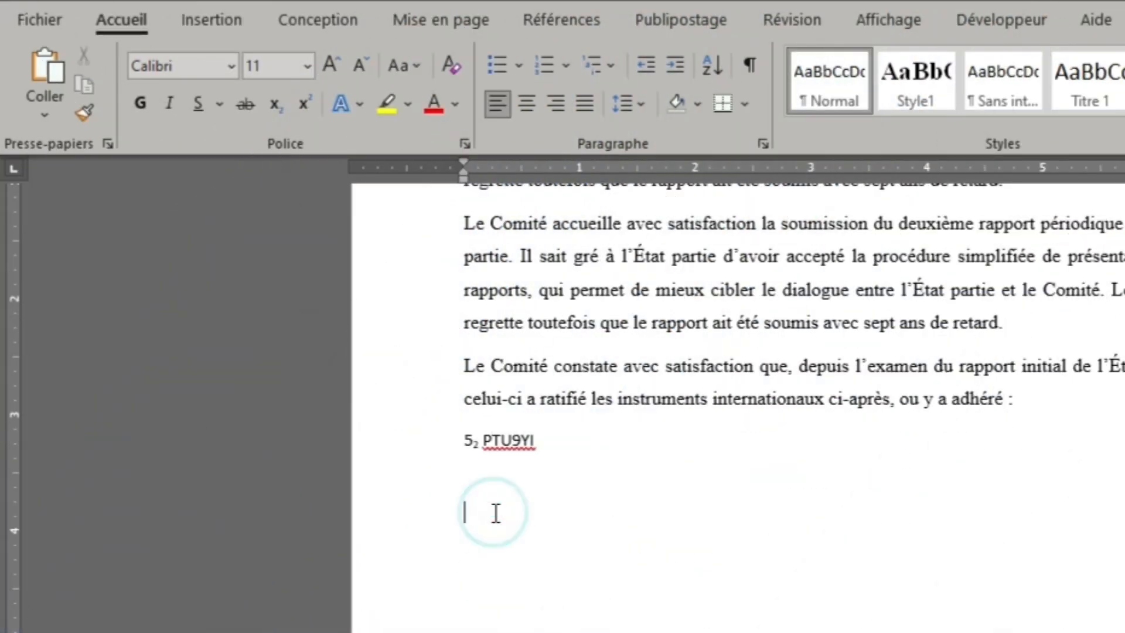
{"action": "type", "text": "9"}
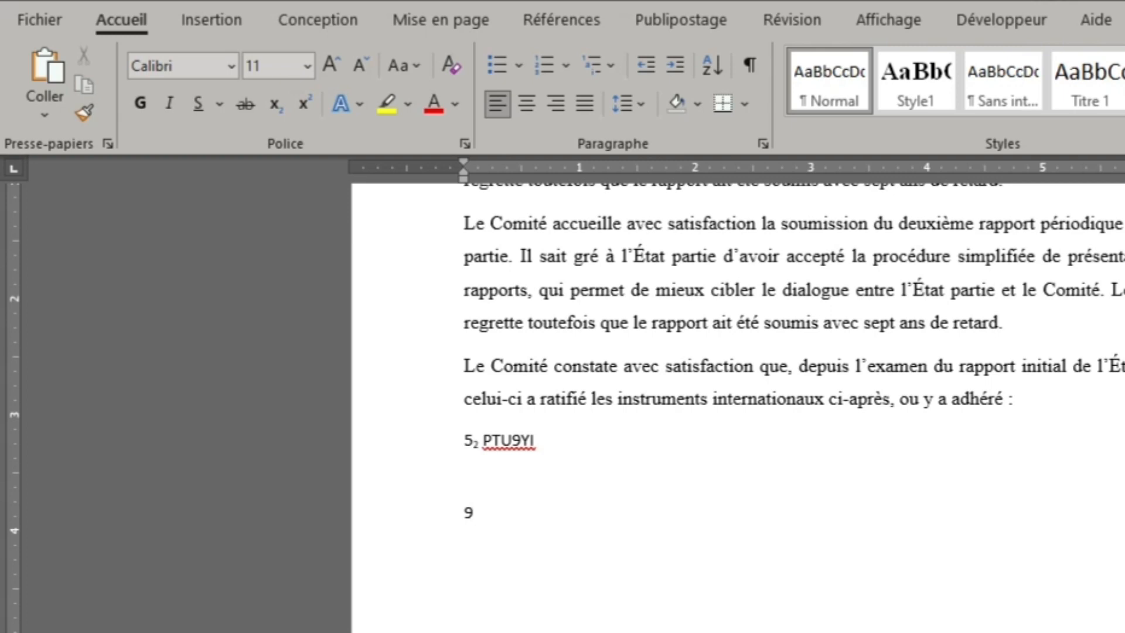
{"action": "type", "text": "2"}
Format the digit 2 of "92" on the last line as superscript
{"action": "left_click_drag", "start_coordinate": [485, 518], "coordinate": [472, 519]}
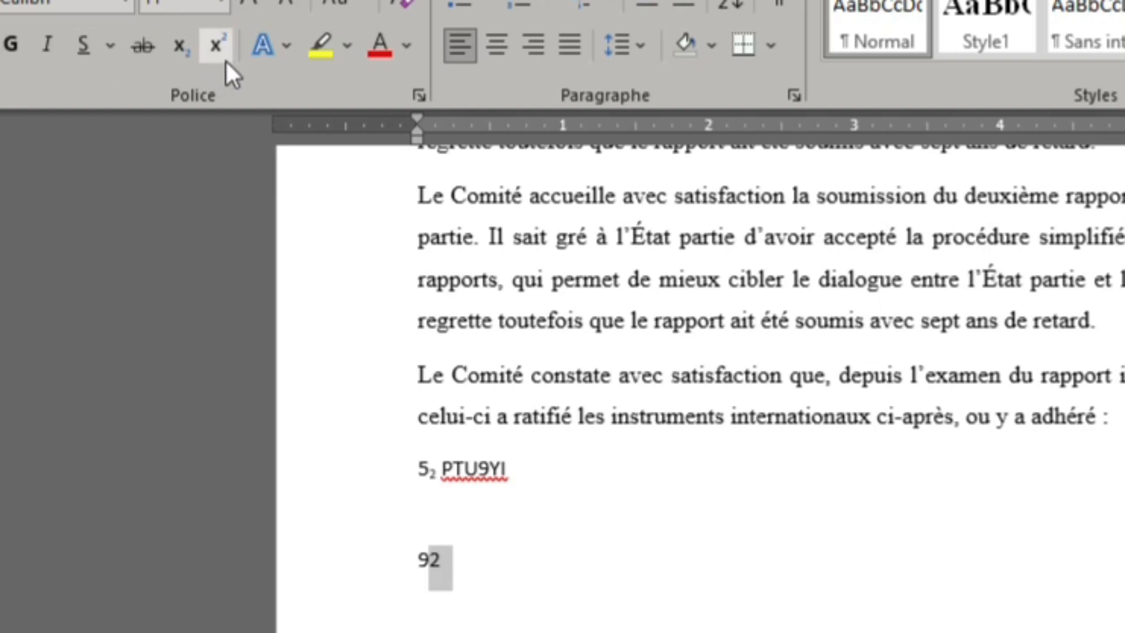
{"action": "left_click", "coordinate": [217, 46]}
{"action": "left_click", "coordinate": [451, 573]}
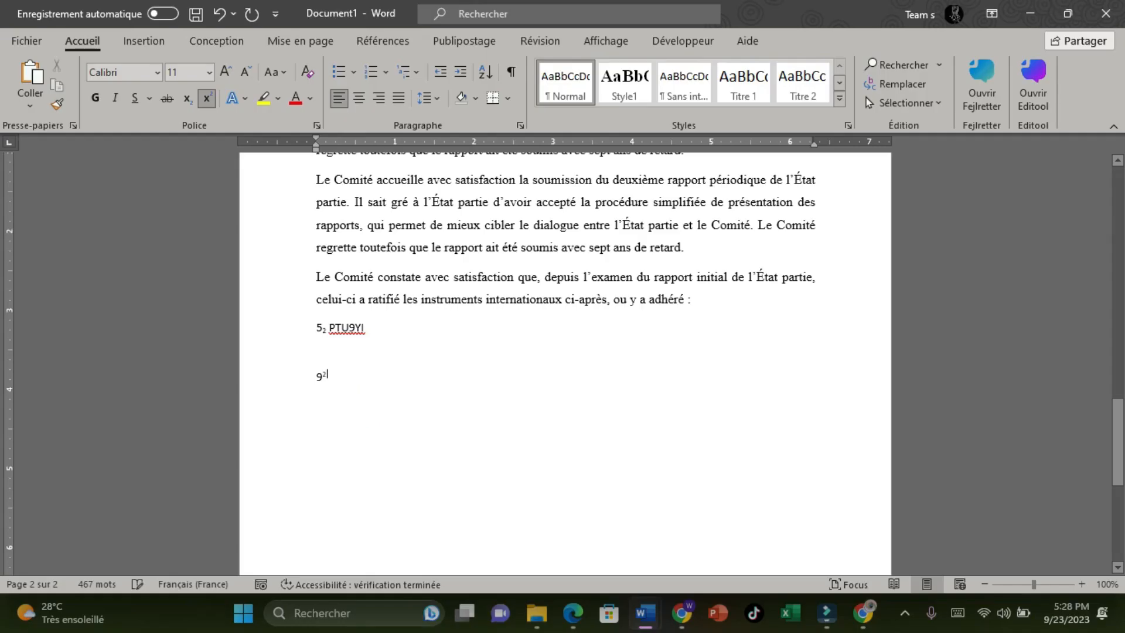
Turn off superscript, enter the trial text "BVIUI" after the superscript 2, and remove everything back to the 9
{"action": "left_click", "coordinate": [205, 98]}
{"action": "type", "text": "BVIUI"}
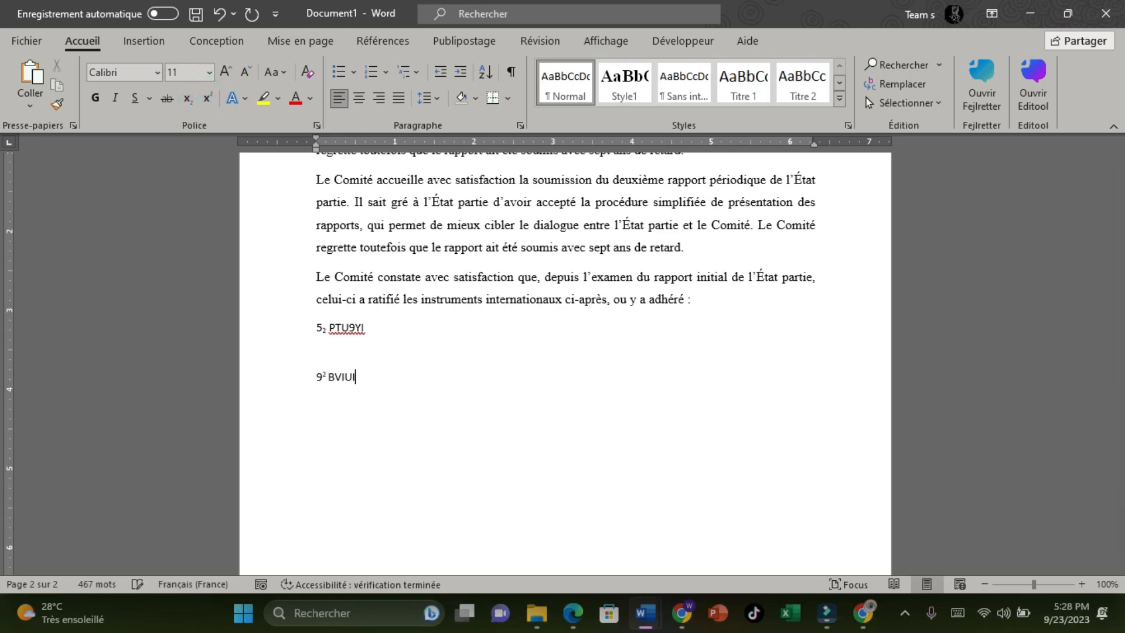
{"action": "key", "text": "ctrl+z"}
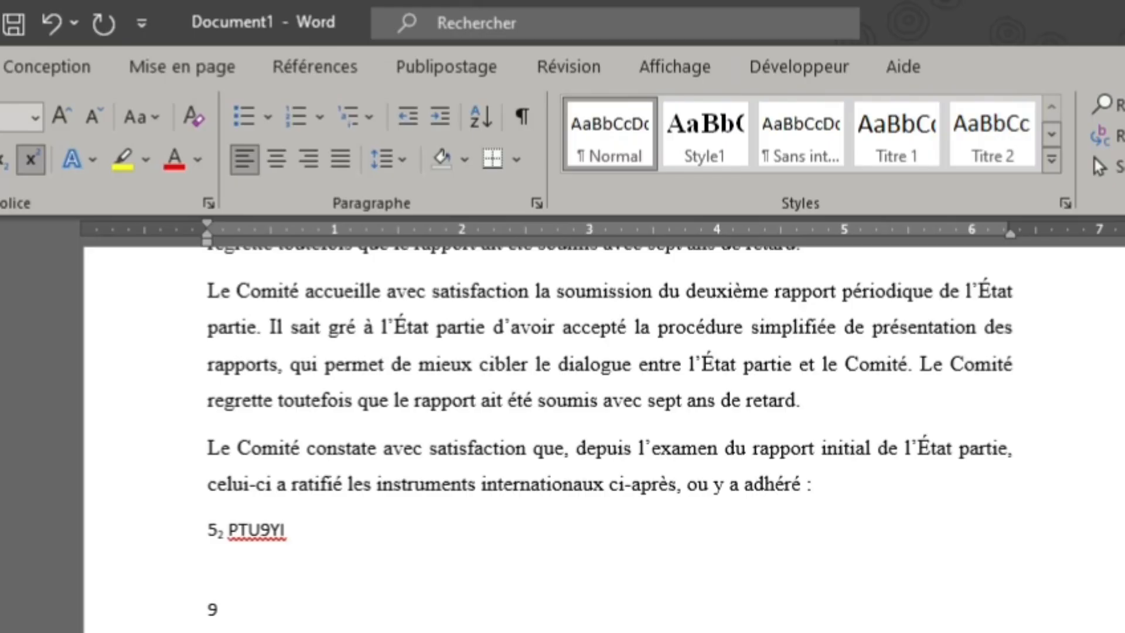
{"action": "right_click", "coordinate": [417, 422]}
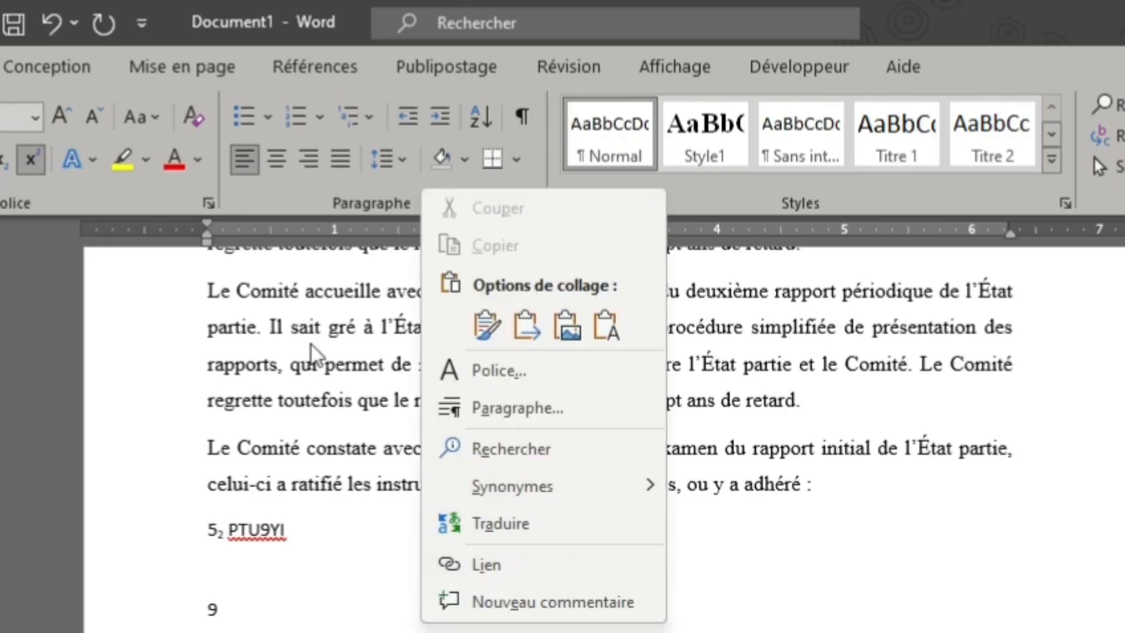
{"action": "left_click", "coordinate": [31, 159]}
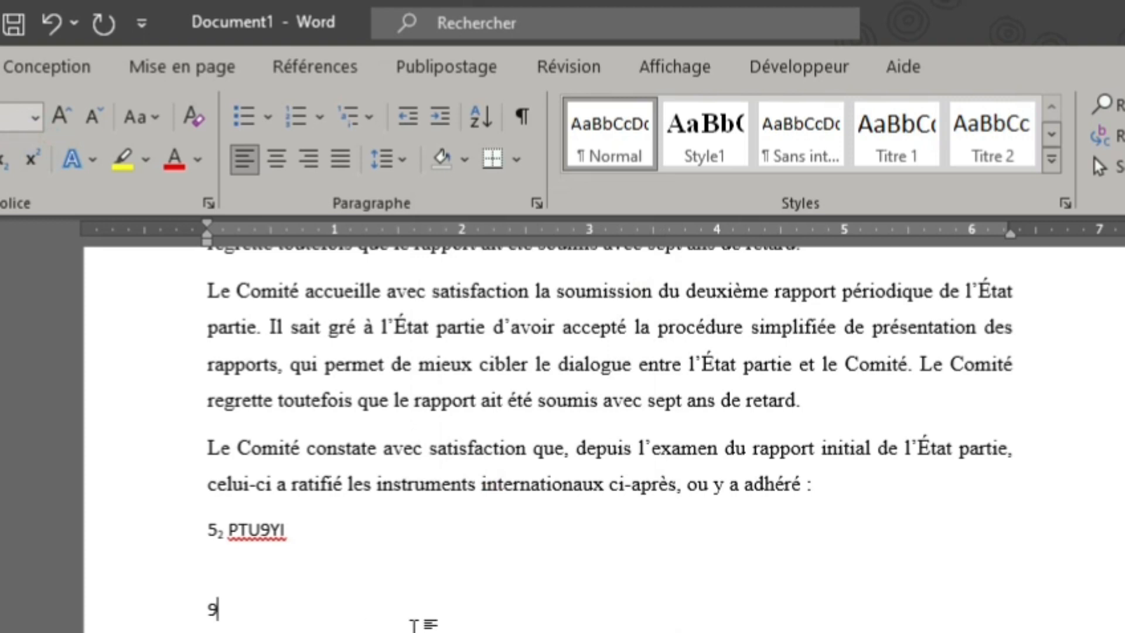
Turn on superscript, enter 2 after the 9, and turn superscript off for the trial text "IU"
{"action": "left_click", "coordinate": [30, 159]}
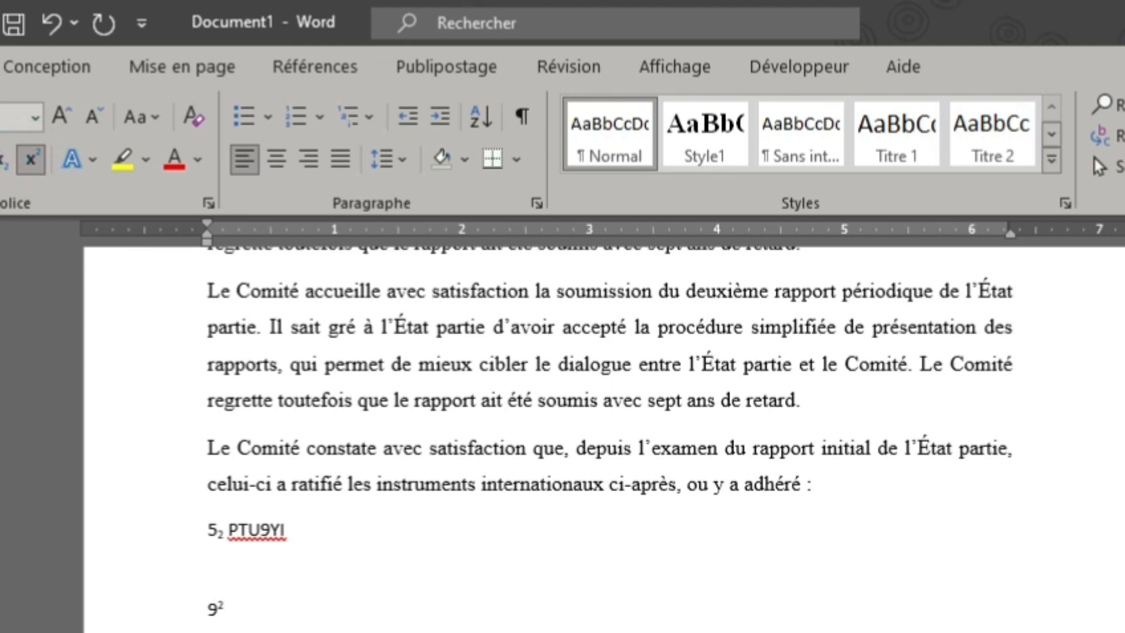
{"action": "left_click", "coordinate": [30, 160]}
{"action": "type", "text": "IU"}
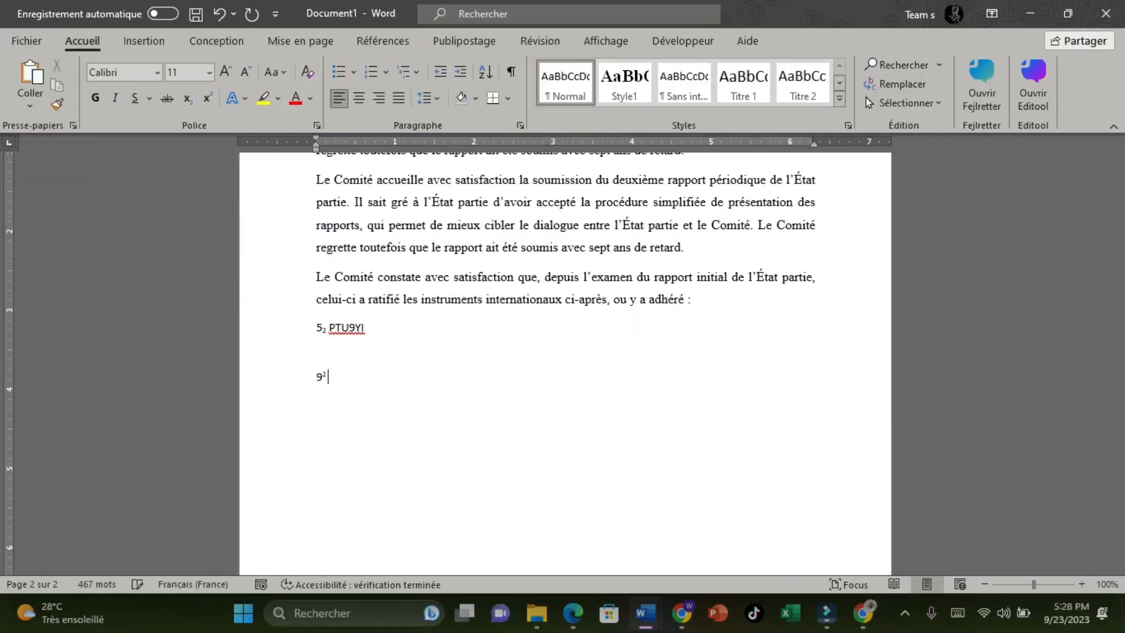
Replace the text after the 9 with a superscript "ème", and delete it back to the 9
{"action": "key", "text": "ctrl+shift+equal"}
{"action": "left_click", "coordinate": [207, 98]}
{"action": "type", "text": "ème"}
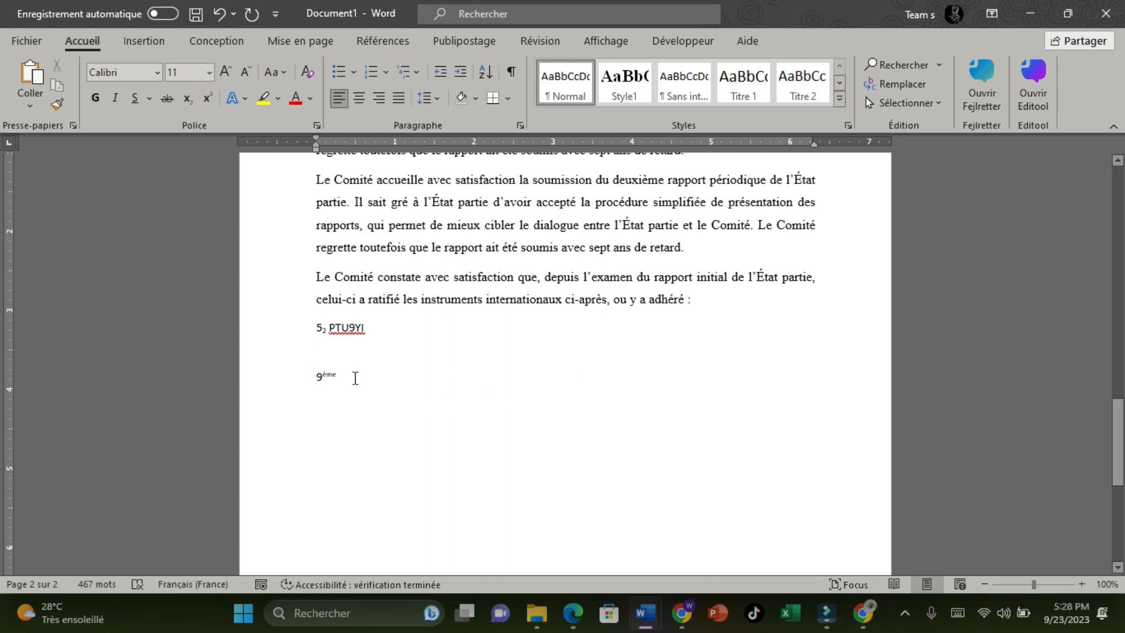
{"action": "key", "text": "BackSpace"}
{"action": "key", "text": "BackSpace"}
{"action": "key", "text": "BackSpace"}
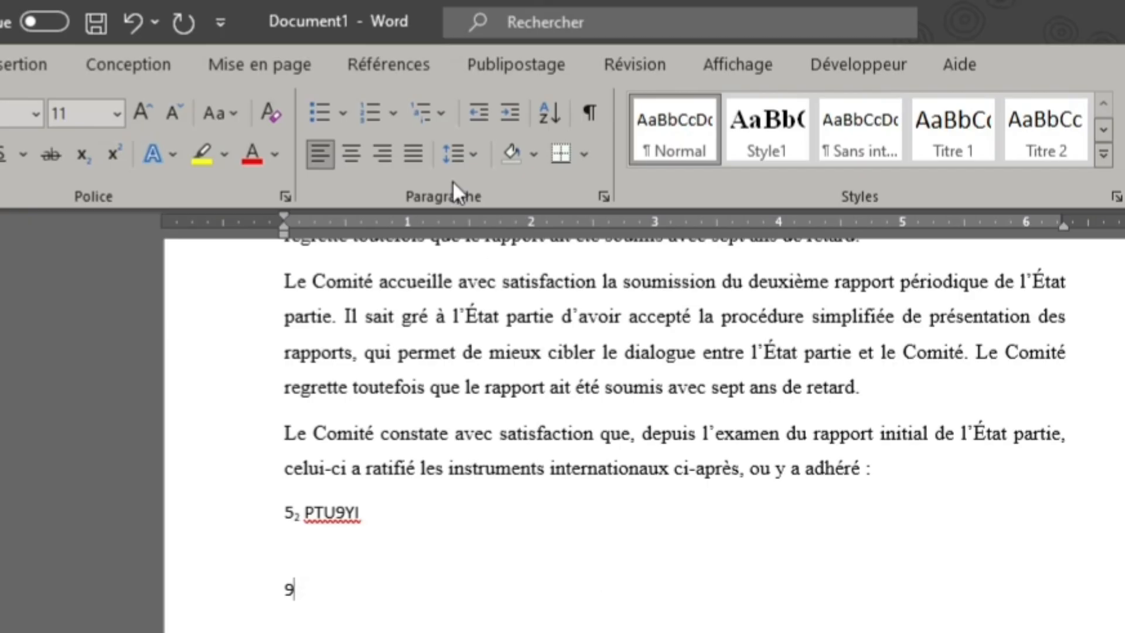
Enter "ème" as superscript after the 9, and turn superscript off for the trial text "yufy"
{"action": "left_click", "coordinate": [121, 153]}
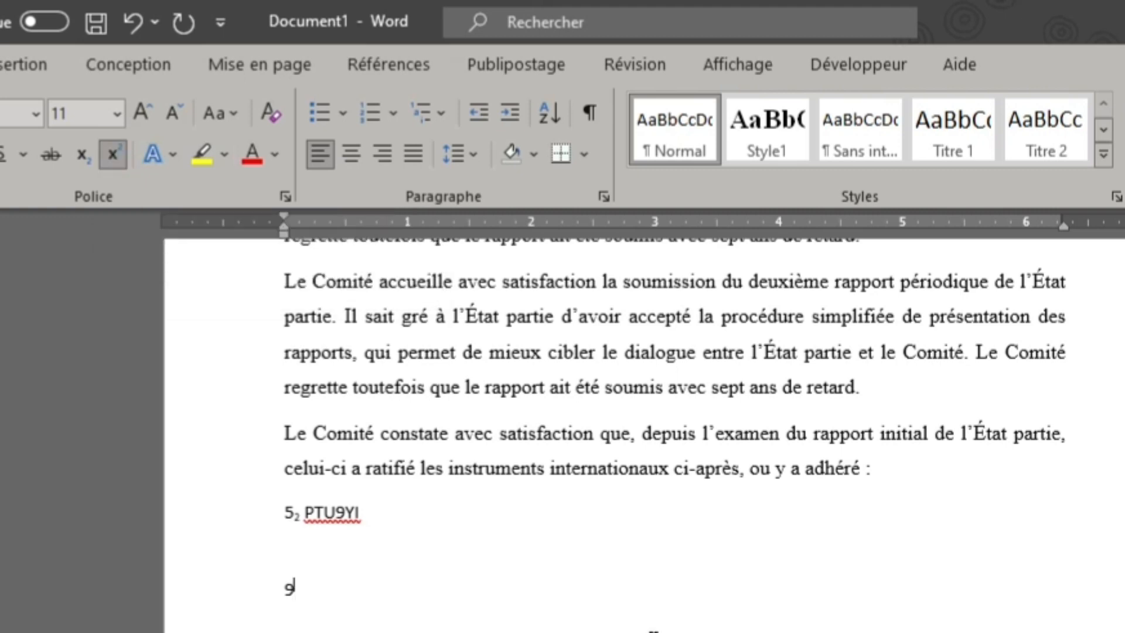
{"action": "type", "text": "è"}
{"action": "type", "text": "me"}
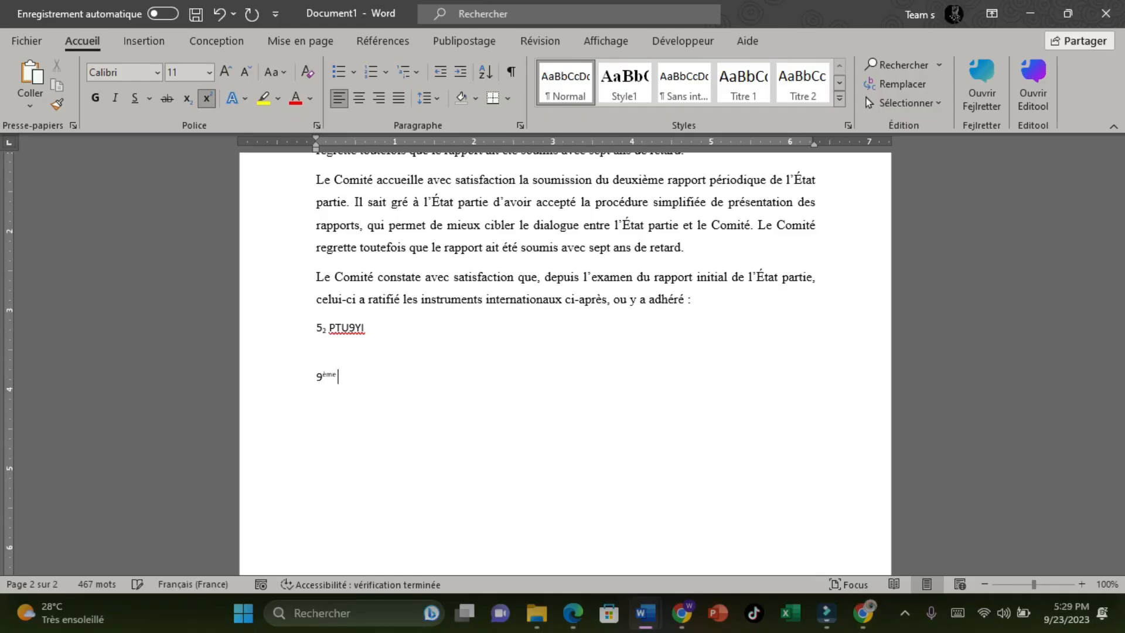
{"action": "key", "text": "ctrl+shift+equal"}
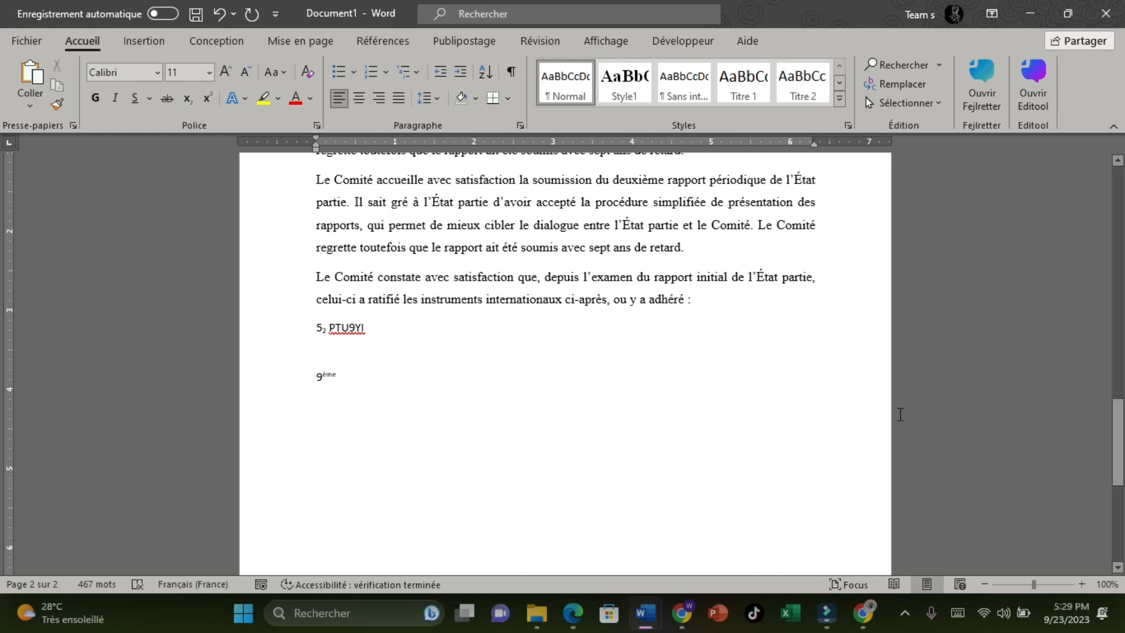
{"action": "type", "text": "yufy"}
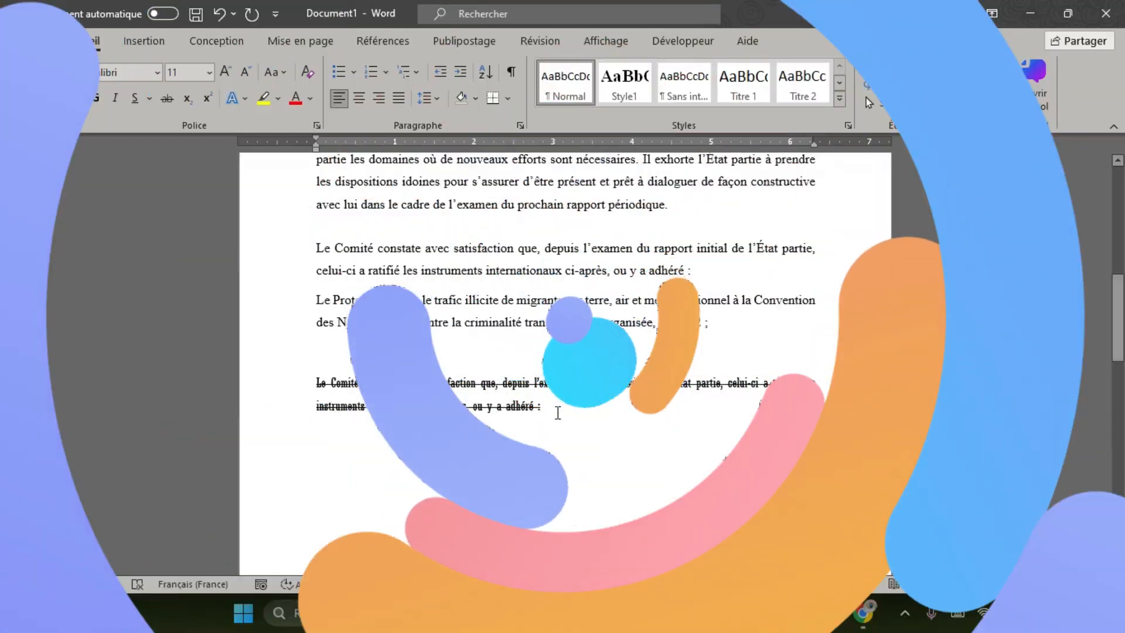
Apply the black text effect with a blue shadow to "LE COMITÉ" at the start of the document
{"action": "scroll", "coordinate": [557, 407], "scroll_direction": "up", "scroll_amount": 1}
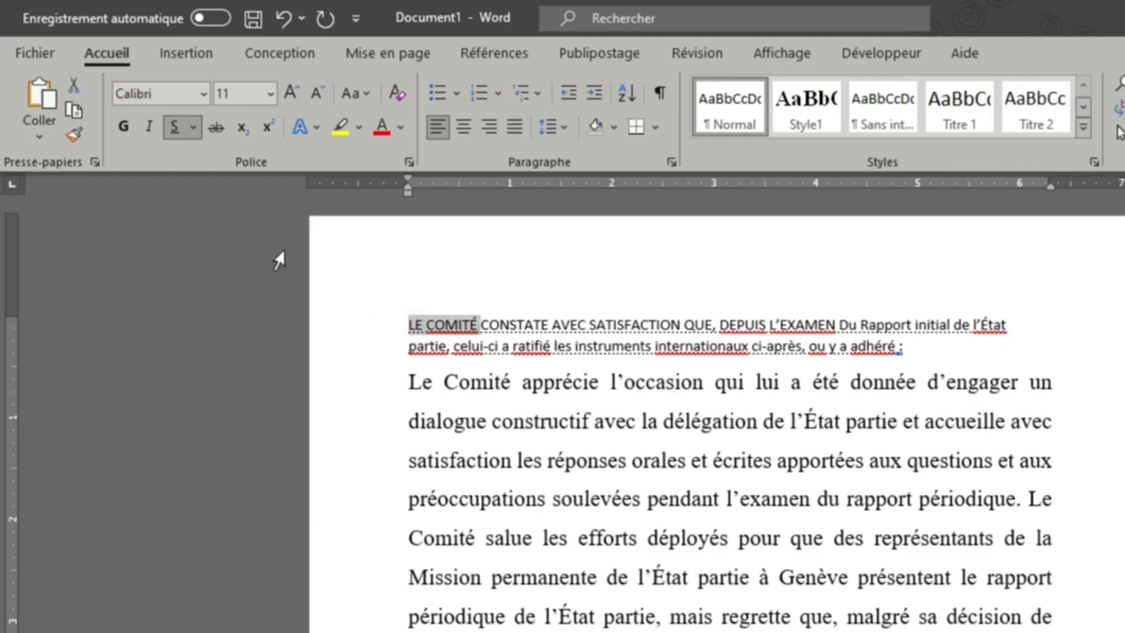
{"action": "left_click", "coordinate": [322, 130]}
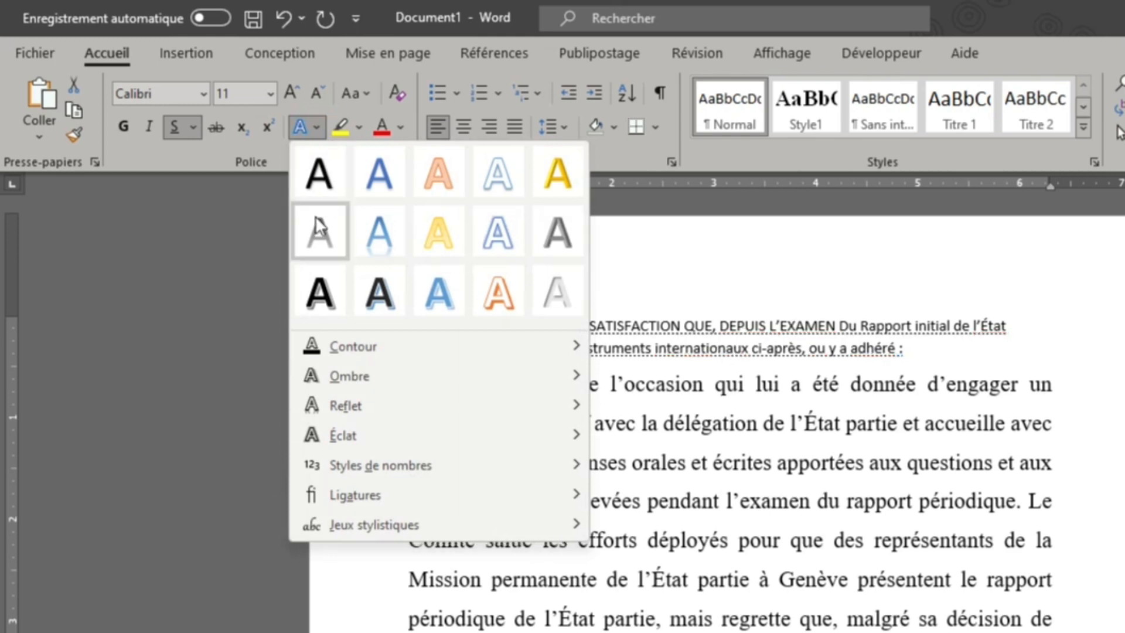
{"action": "left_click", "coordinate": [378, 297]}
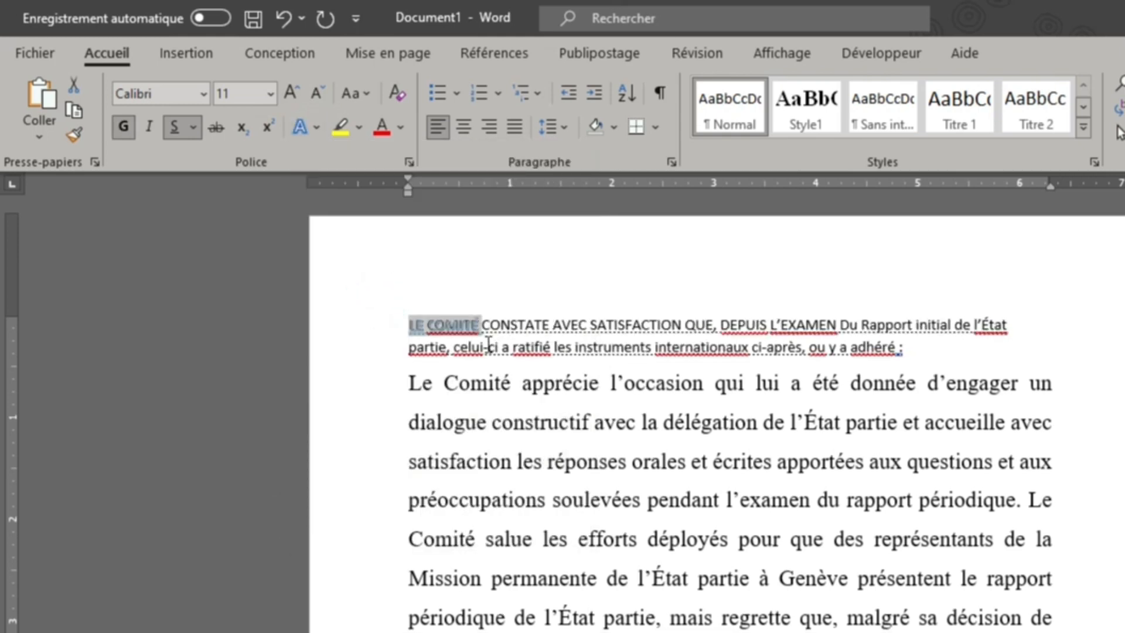
Apply the black text effect with a blue shadow to the whole first paragraph
{"action": "left_click", "coordinate": [410, 326]}
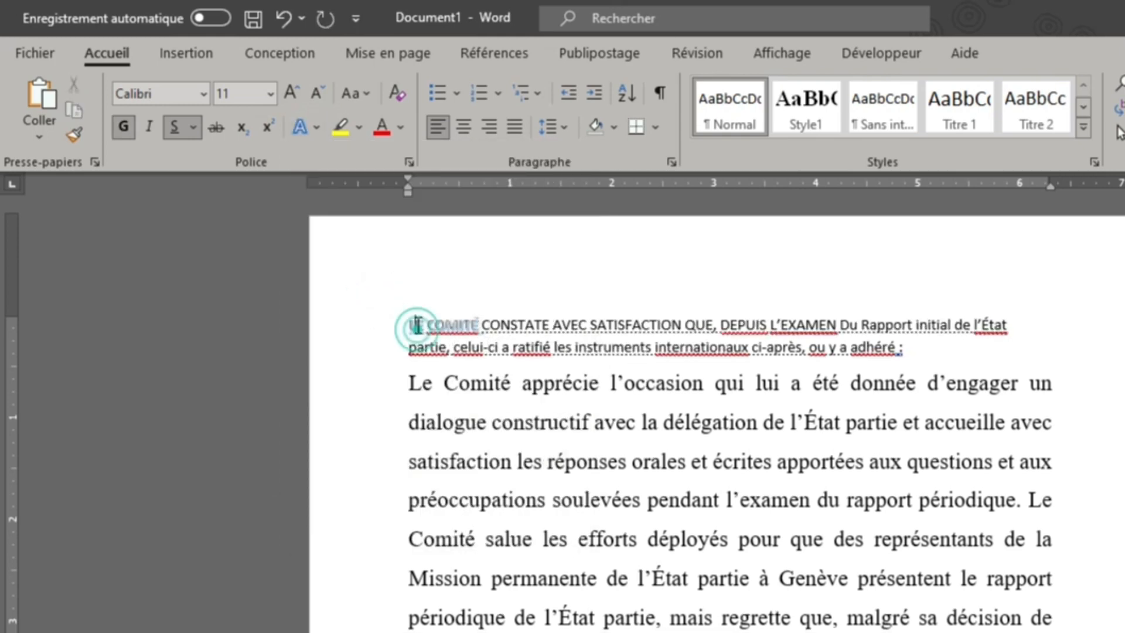
{"action": "triple_click", "coordinate": [408, 325]}
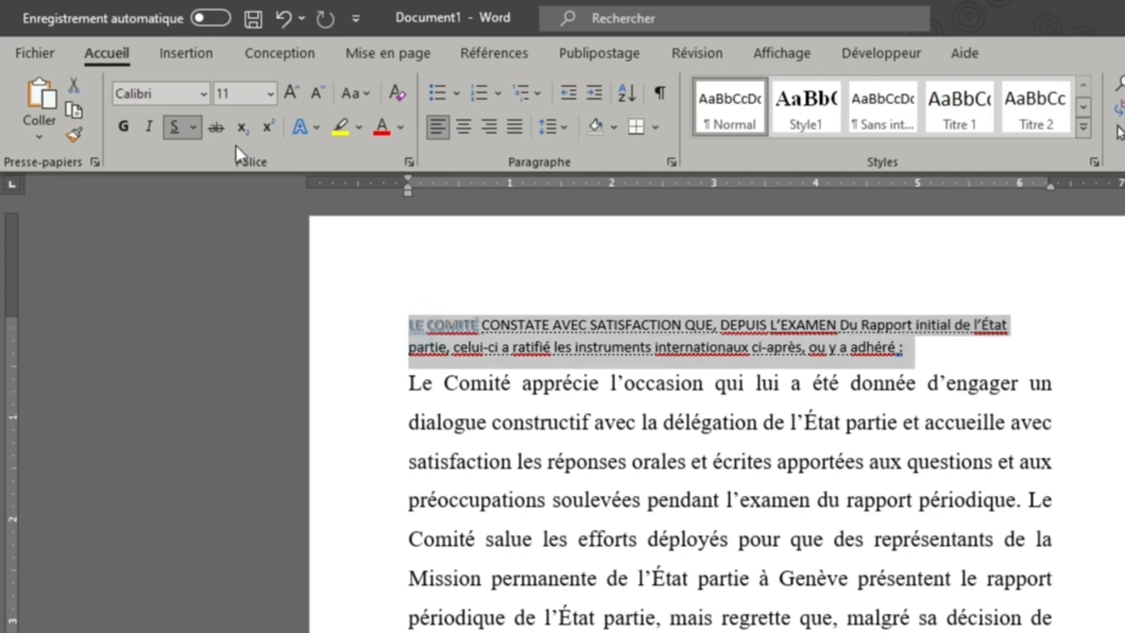
{"action": "left_click", "coordinate": [317, 127]}
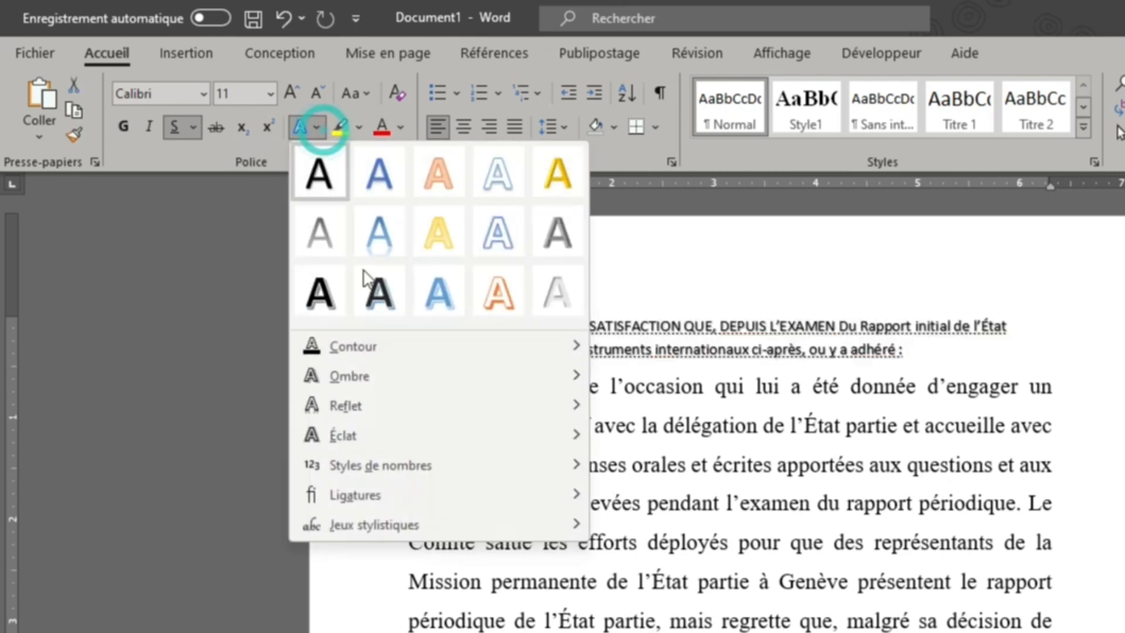
{"action": "left_click", "coordinate": [377, 304]}
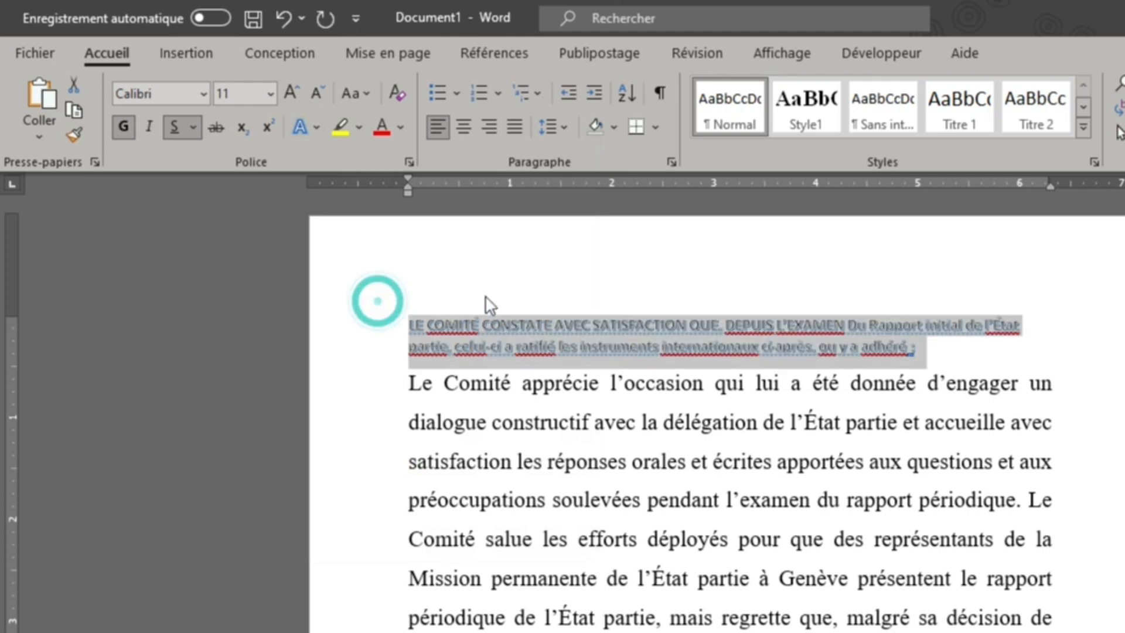
Change the first paragraph's text effect to the solid blue letter style
{"action": "left_click", "coordinate": [321, 134]}
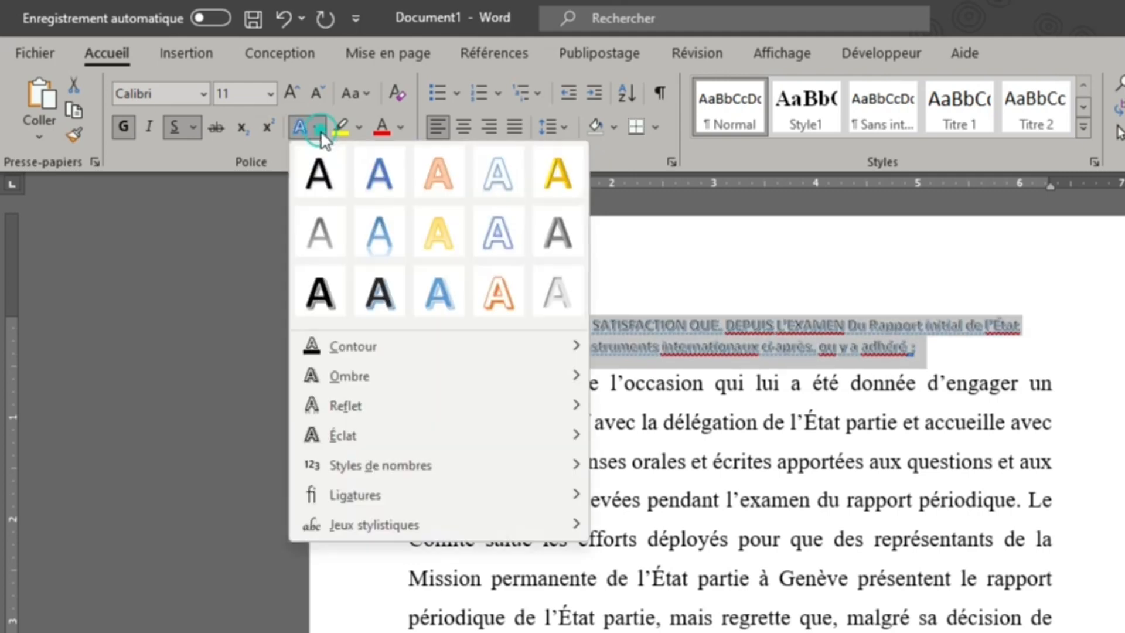
{"action": "left_click", "coordinate": [368, 178]}
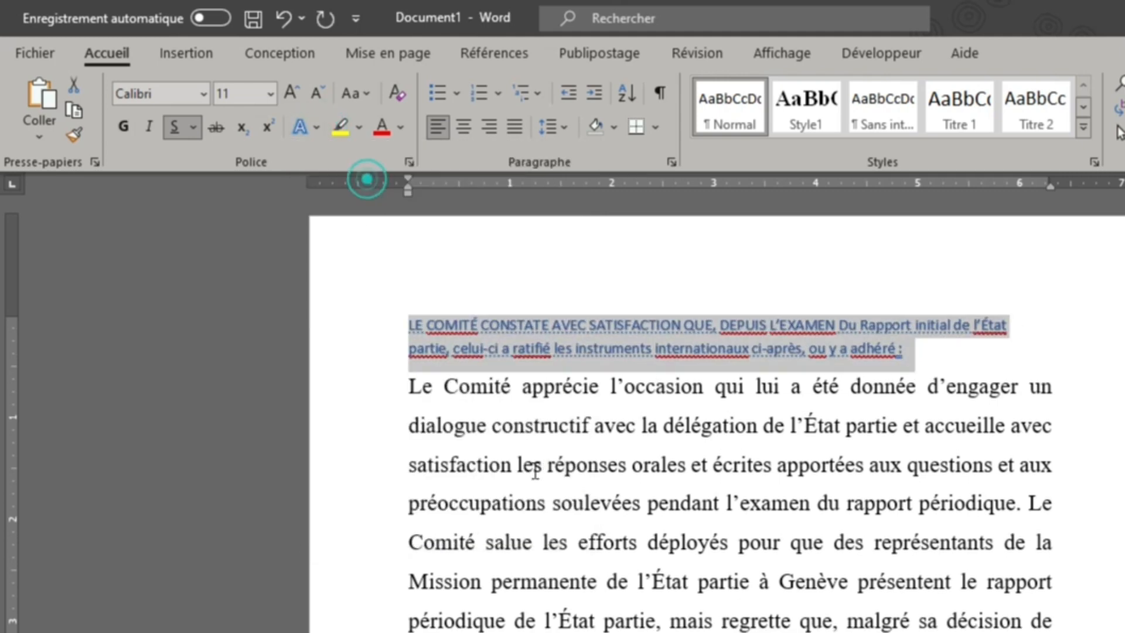
{"action": "left_click", "coordinate": [856, 427]}
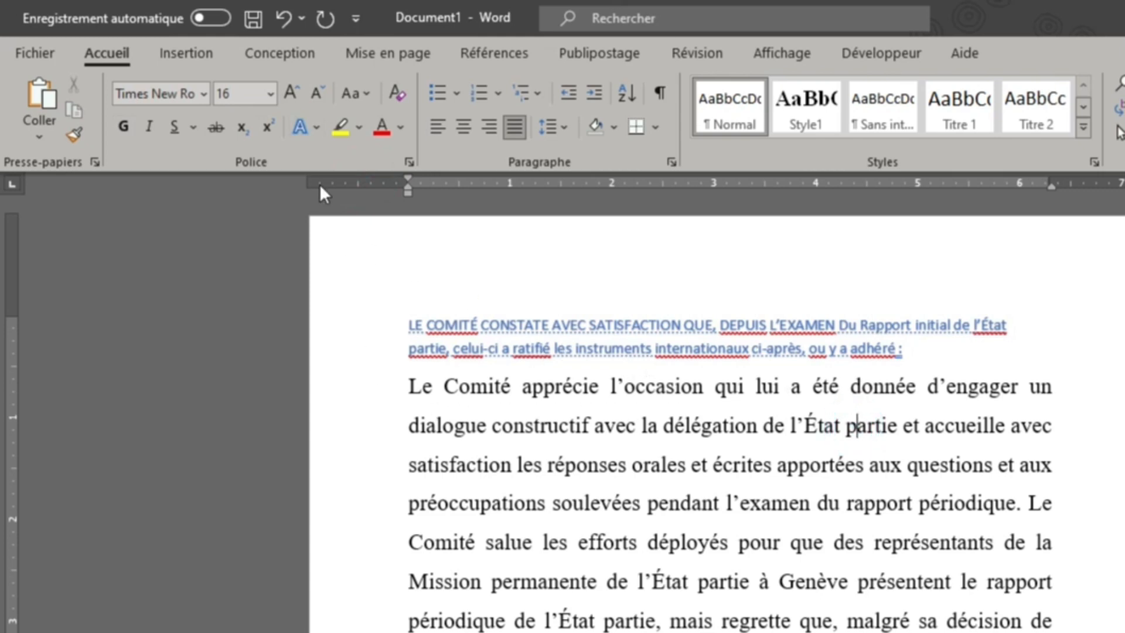
Examine the text effect options for the first paragraph, from outline, shadow, reflection and glow to number styles, ligatures and stylistic sets
{"action": "left_click", "coordinate": [316, 127]}
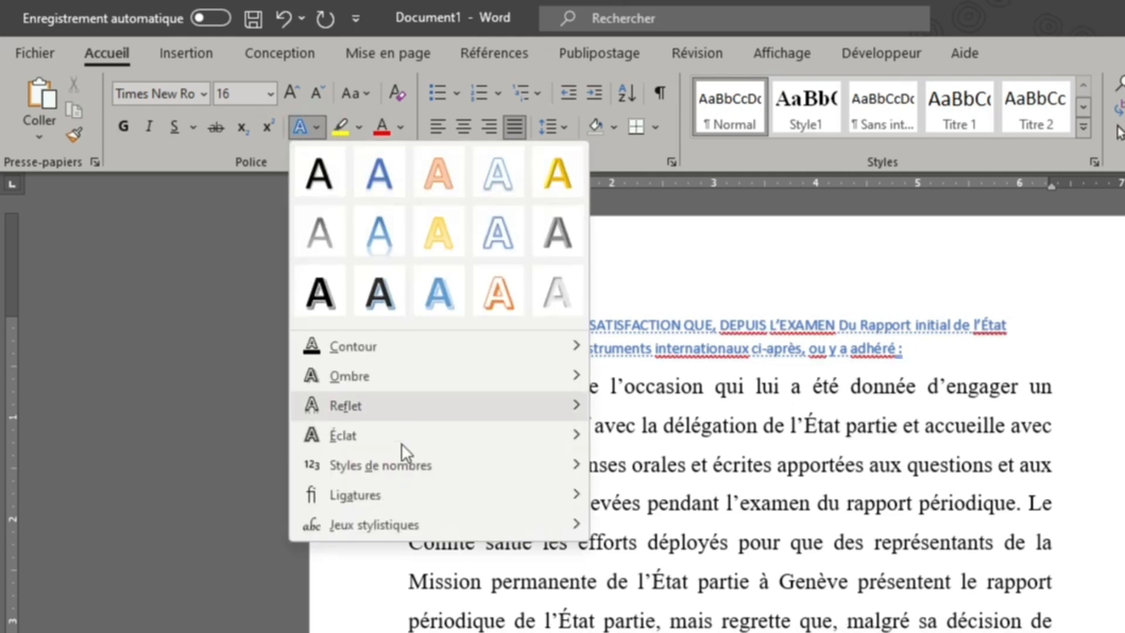
{"action": "key", "text": "Escape"}
{"action": "left_click_drag", "start_coordinate": [914, 352], "coordinate": [365, 332]}
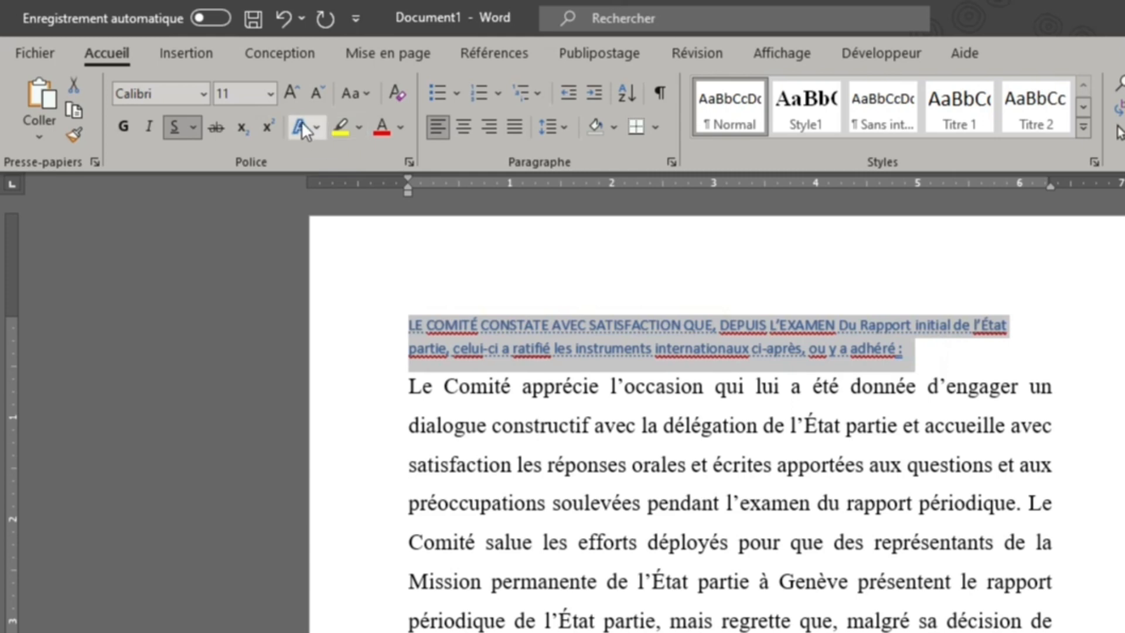
{"action": "left_click", "coordinate": [315, 127]}
{"action": "mouse_move", "coordinate": [377, 347]}
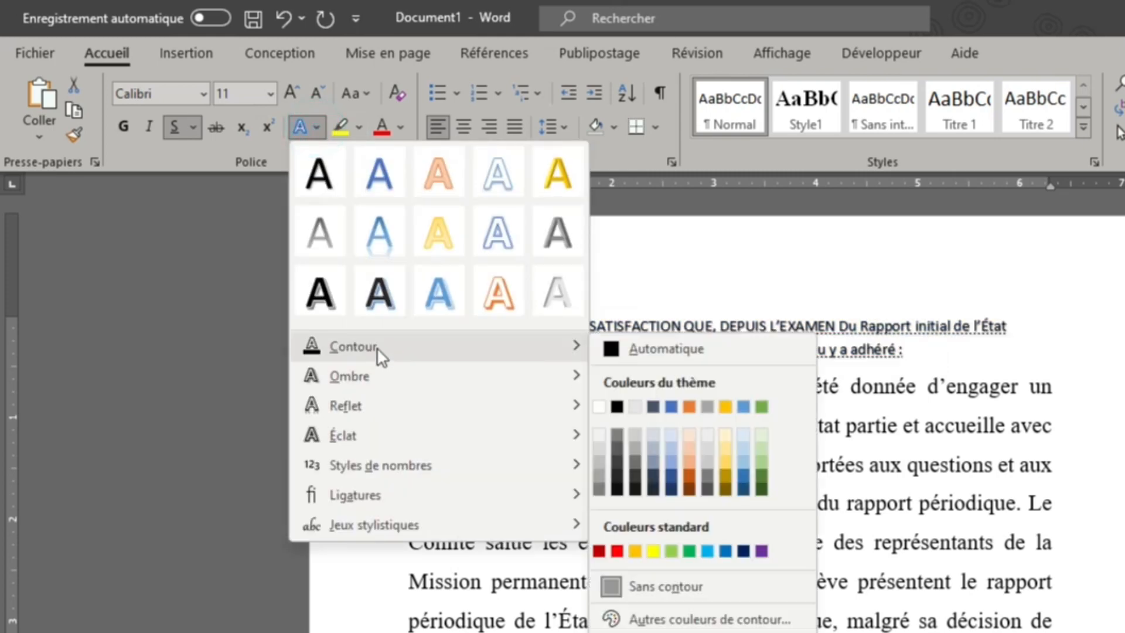
{"action": "mouse_move", "coordinate": [395, 442]}
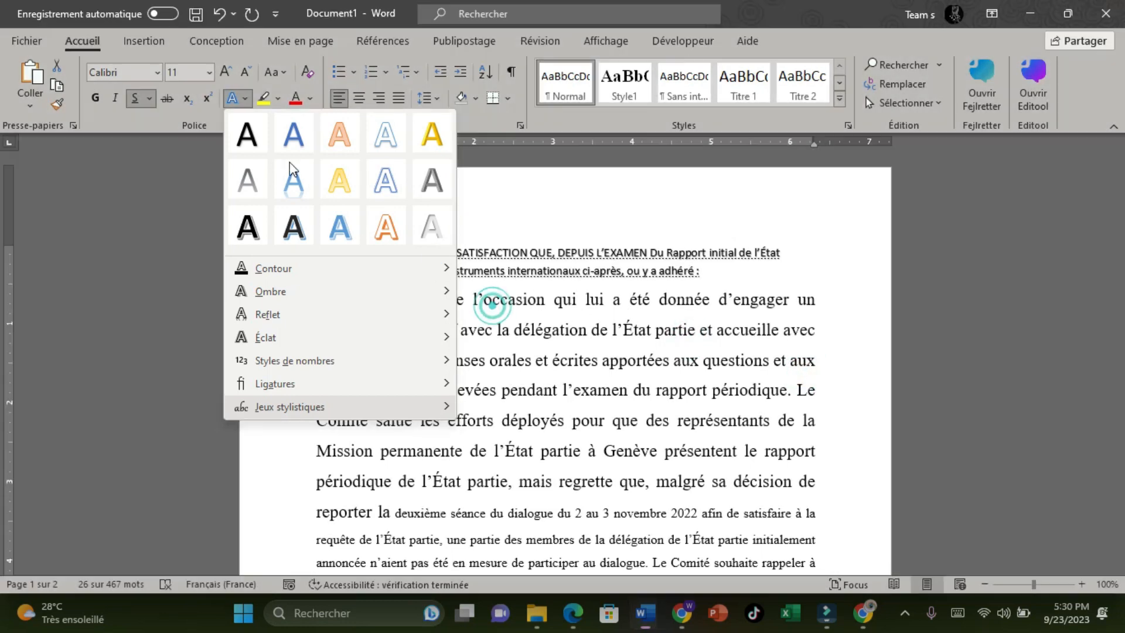
{"action": "left_click", "coordinate": [491, 304]}
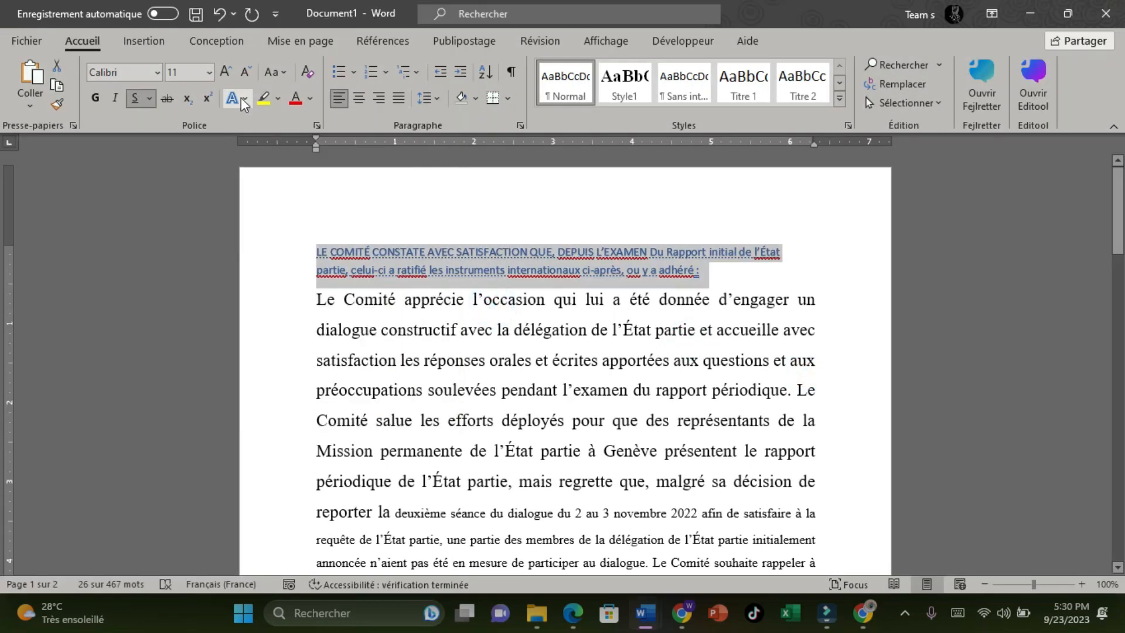
{"action": "left_click", "coordinate": [392, 315]}
Highlight the first two lines of the second paragraph, from "Le Comité apprécie" to "accueille avec", in yellow
{"action": "left_click_drag", "start_coordinate": [317, 299], "coordinate": [816, 329]}
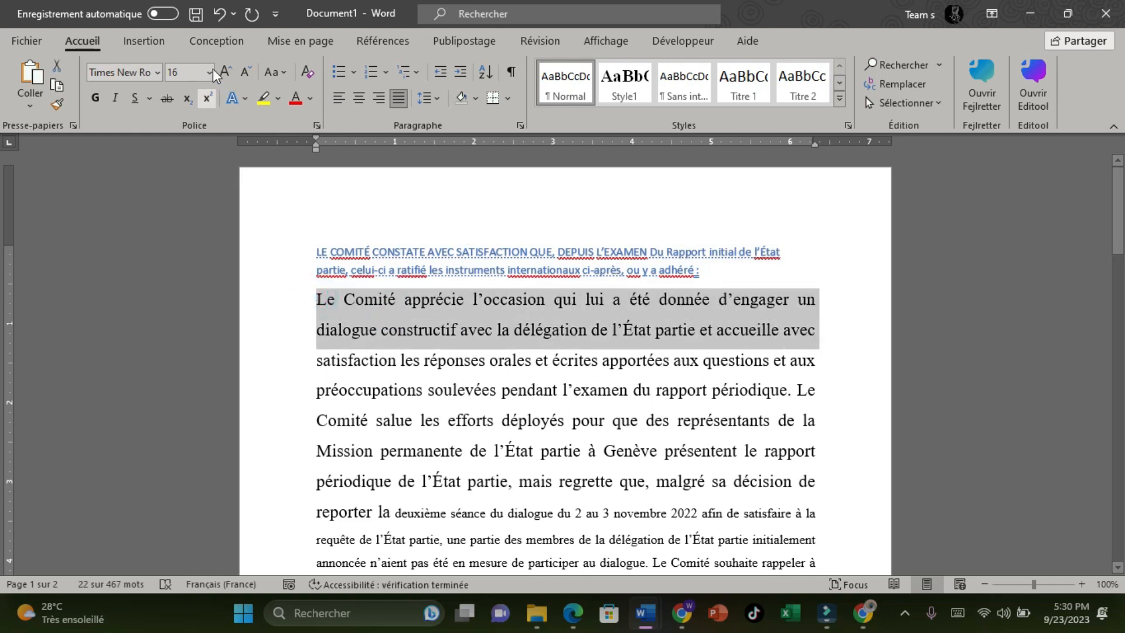
{"action": "left_click", "coordinate": [263, 98]}
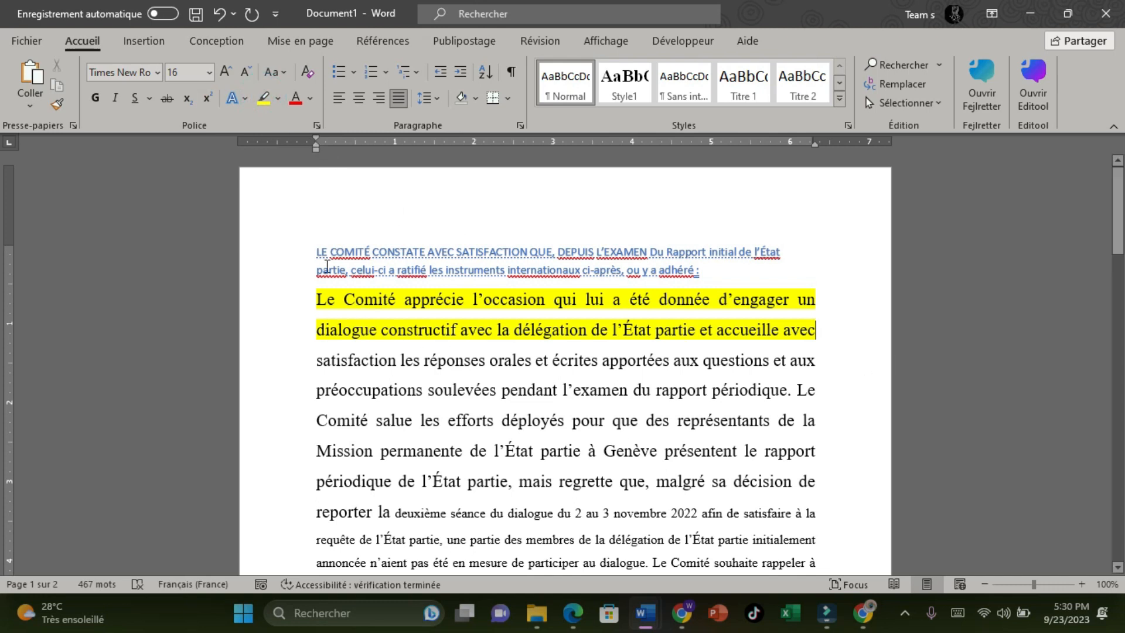
Change the highlight on the second paragraph's first two lines, from "Le Comité apprécie" to "accueille avec", to teal
{"action": "left_click", "coordinate": [306, 300]}
{"action": "left_click_drag", "start_coordinate": [309, 296], "coordinate": [817, 330]}
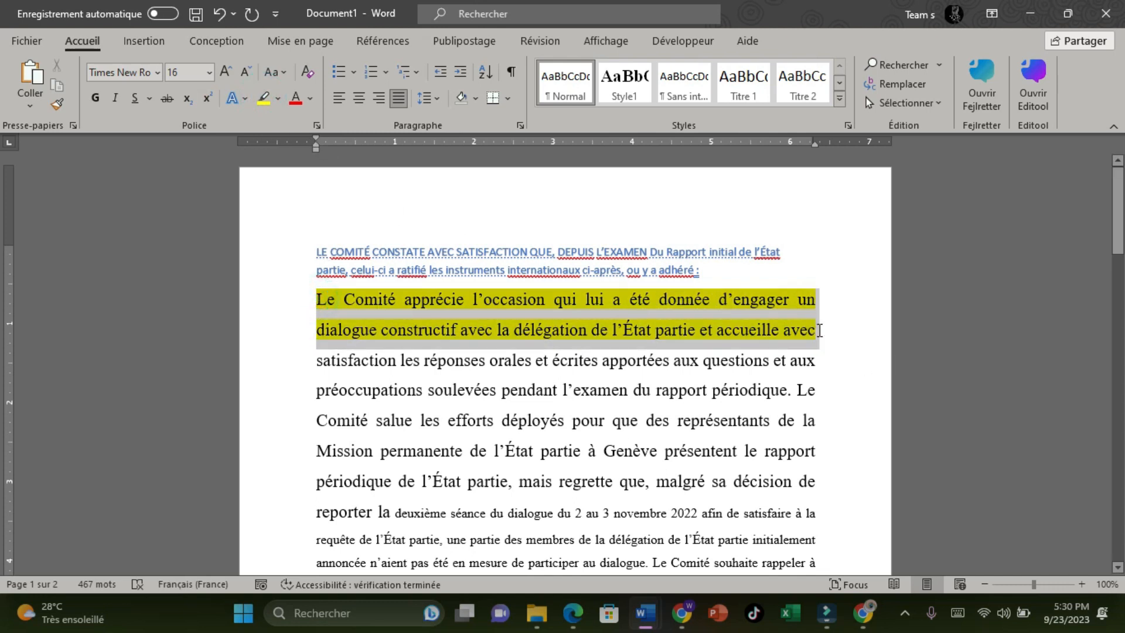
{"action": "left_click", "coordinate": [279, 99]}
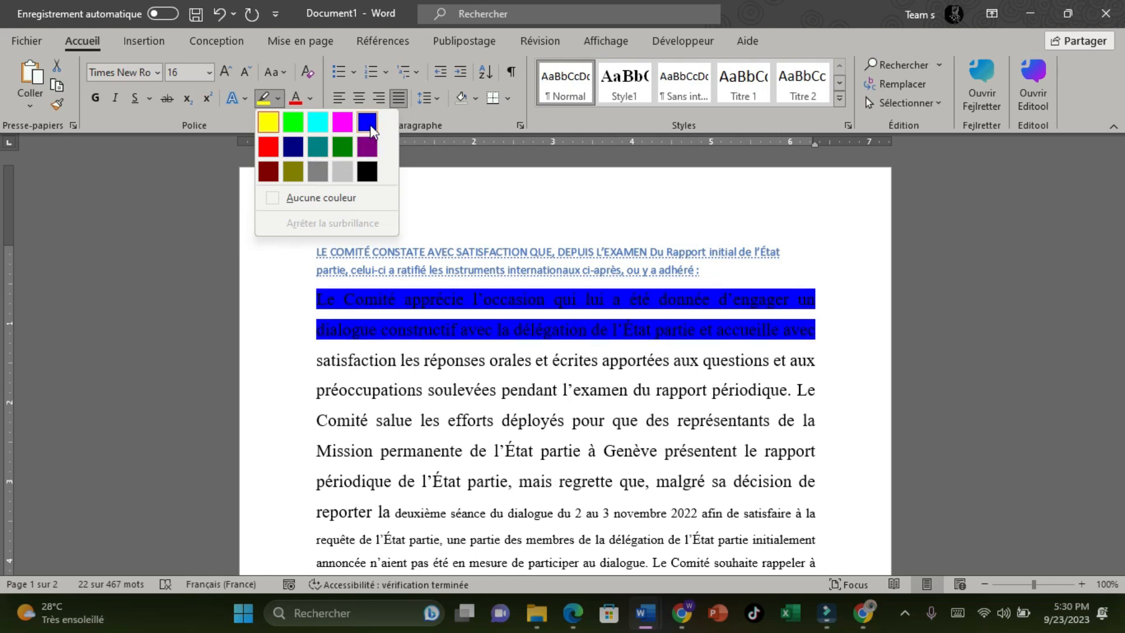
{"action": "left_click", "coordinate": [314, 148]}
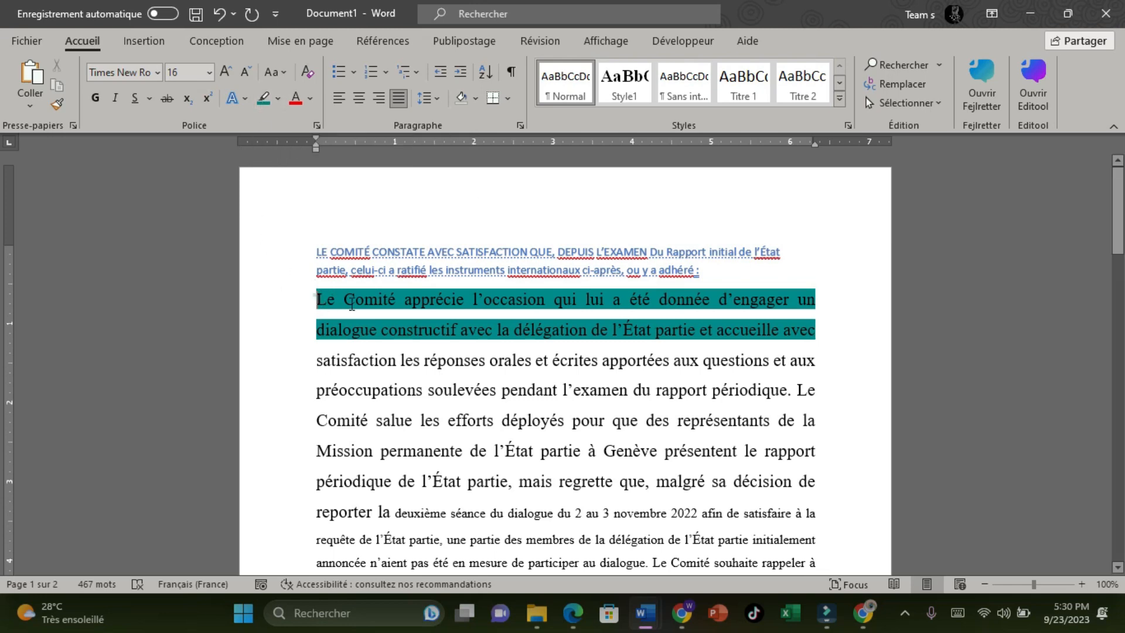
Remove the highlight from the second paragraph's first two lines by setting it to "Aucune couleur"
{"action": "left_click_drag", "start_coordinate": [316, 299], "coordinate": [839, 337]}
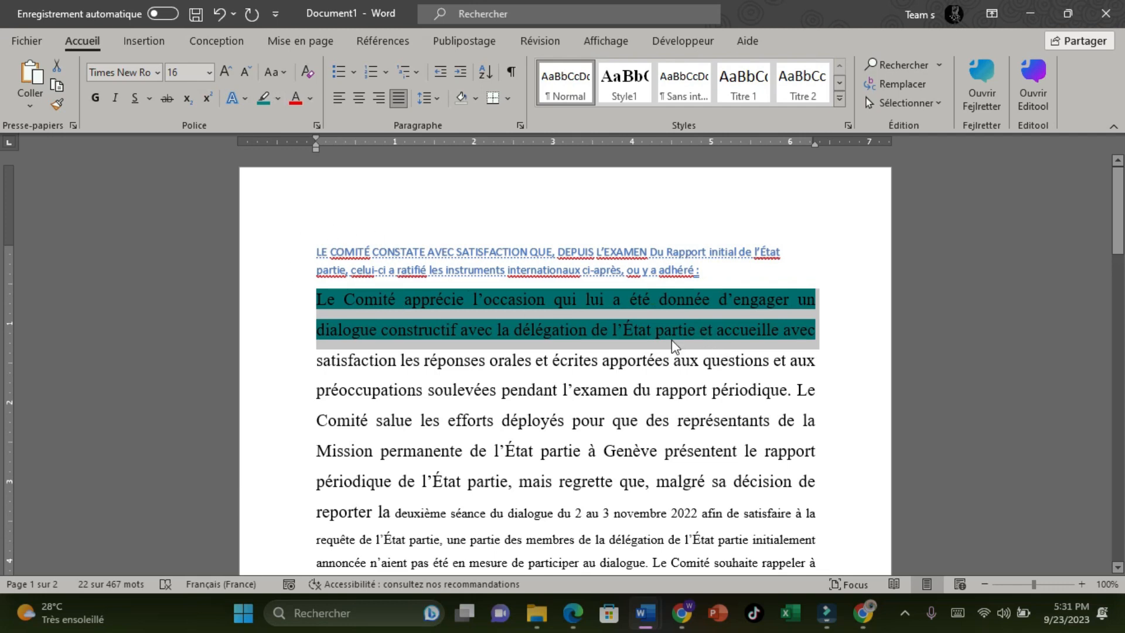
{"action": "left_click", "coordinate": [279, 98]}
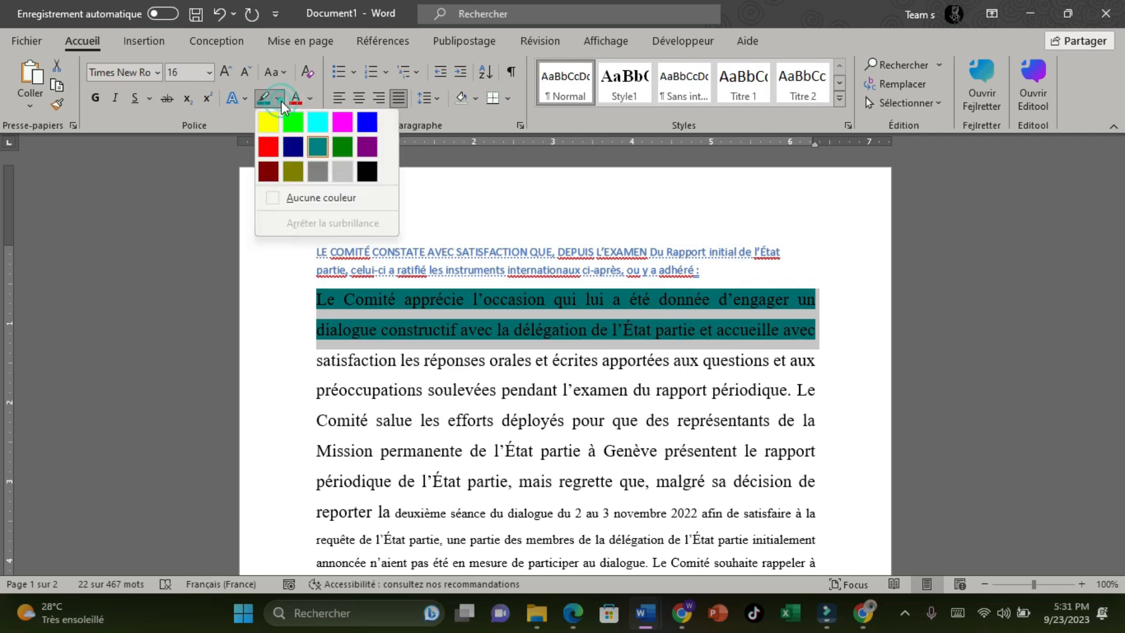
{"action": "left_click", "coordinate": [293, 196]}
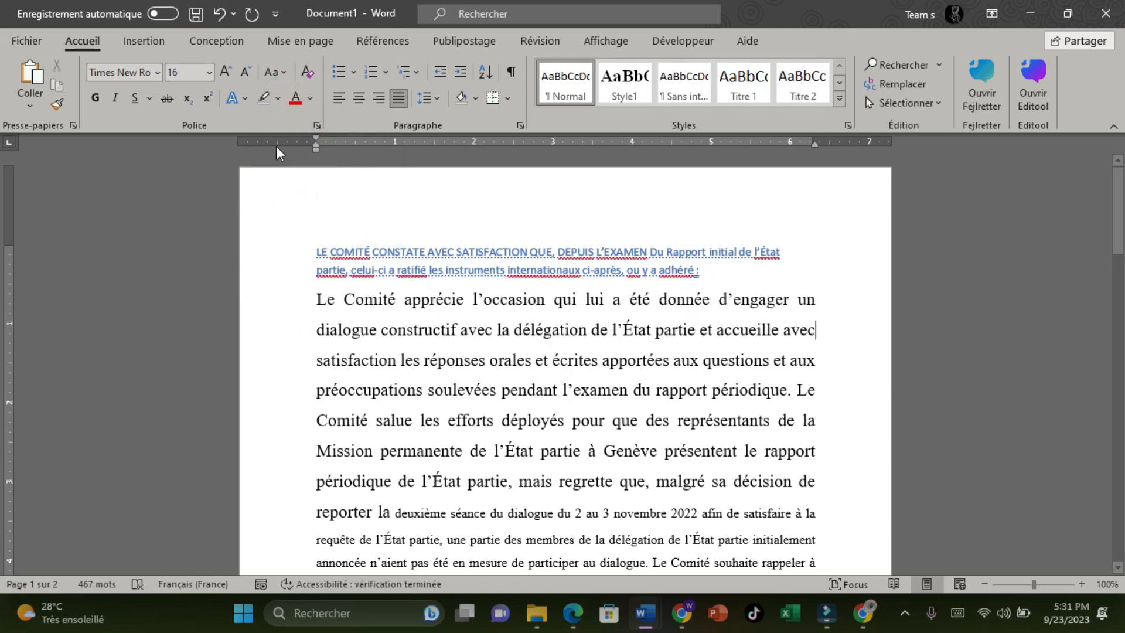
Set the font colour of "Le Comité apprécie l'occasion qui lu" at the start of the second paragraph to dark theme green
{"action": "left_click_drag", "start_coordinate": [317, 302], "coordinate": [599, 309]}
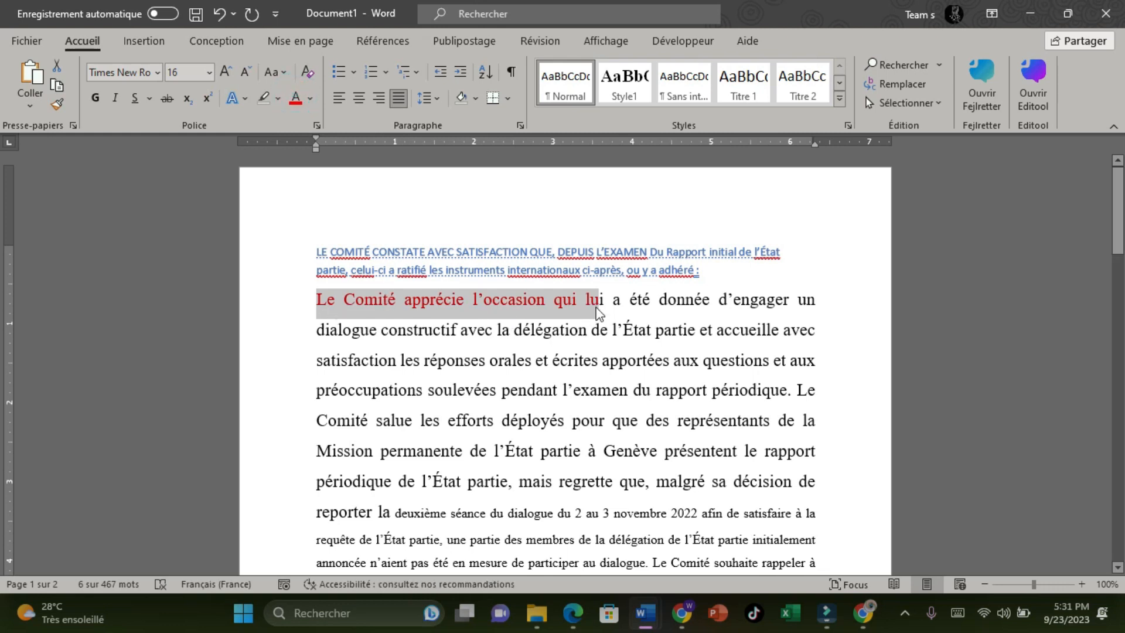
{"action": "left_click", "coordinate": [310, 99]}
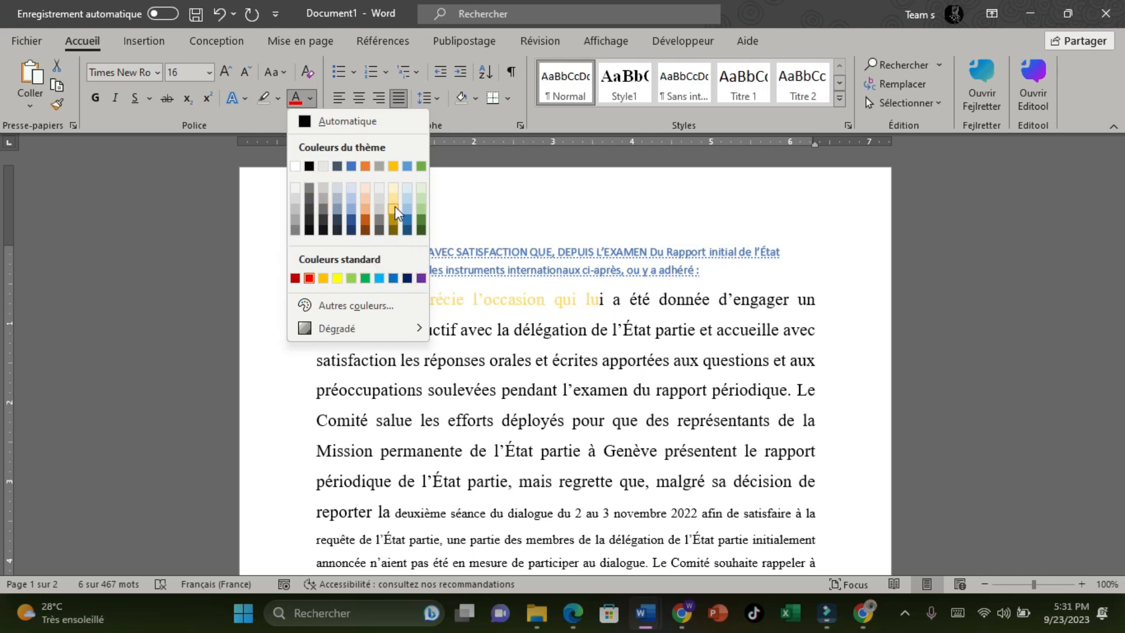
{"action": "left_click", "coordinate": [421, 221]}
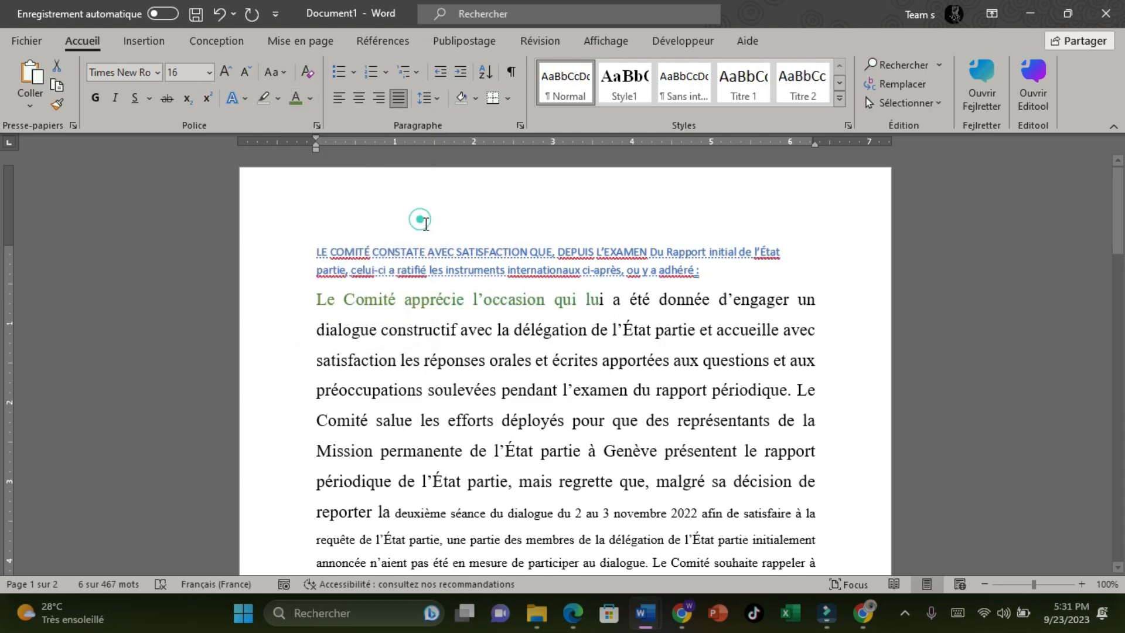